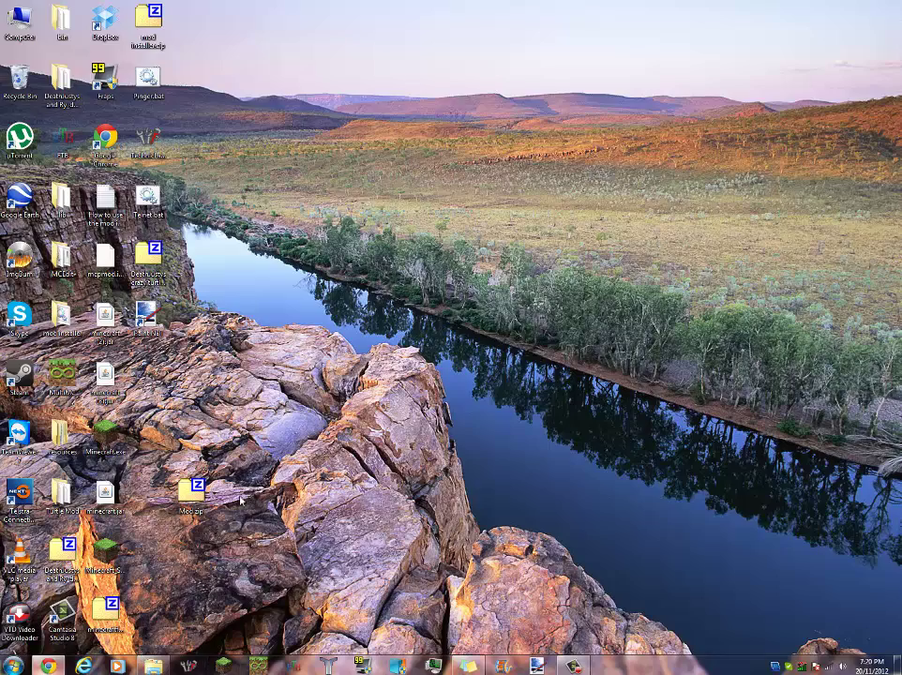
- Bring Chrome back to the MultiMC 4.2 forum thread and scroll to its download links
{"action": "key", "text": "super+d"}
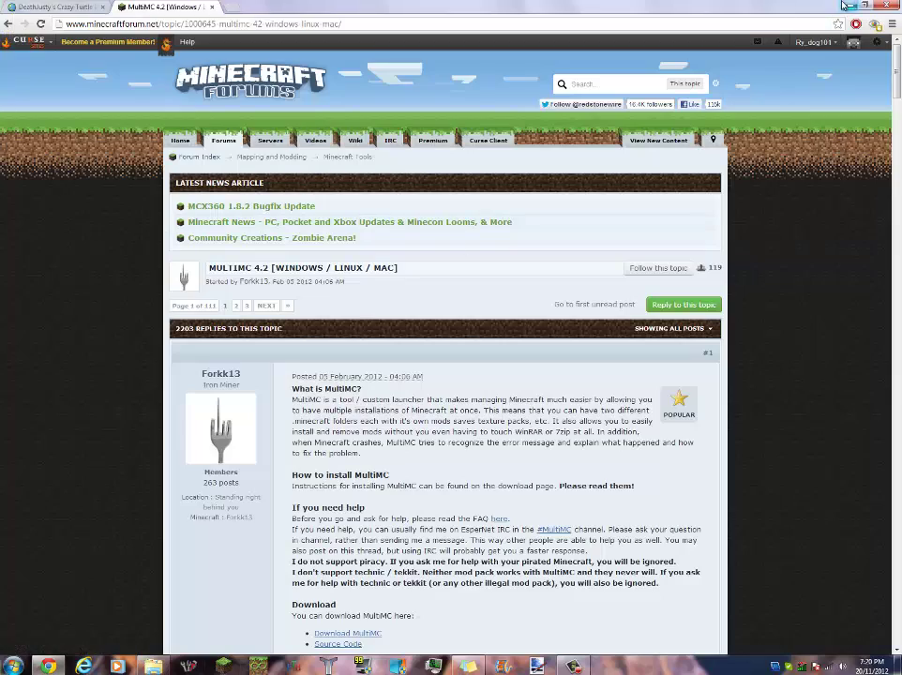
{"action": "left_click", "coordinate": [51, 6]}
{"action": "left_click", "coordinate": [169, 7]}
{"action": "scroll", "coordinate": [365, 371], "scroll_direction": "down", "scroll_amount": 1}
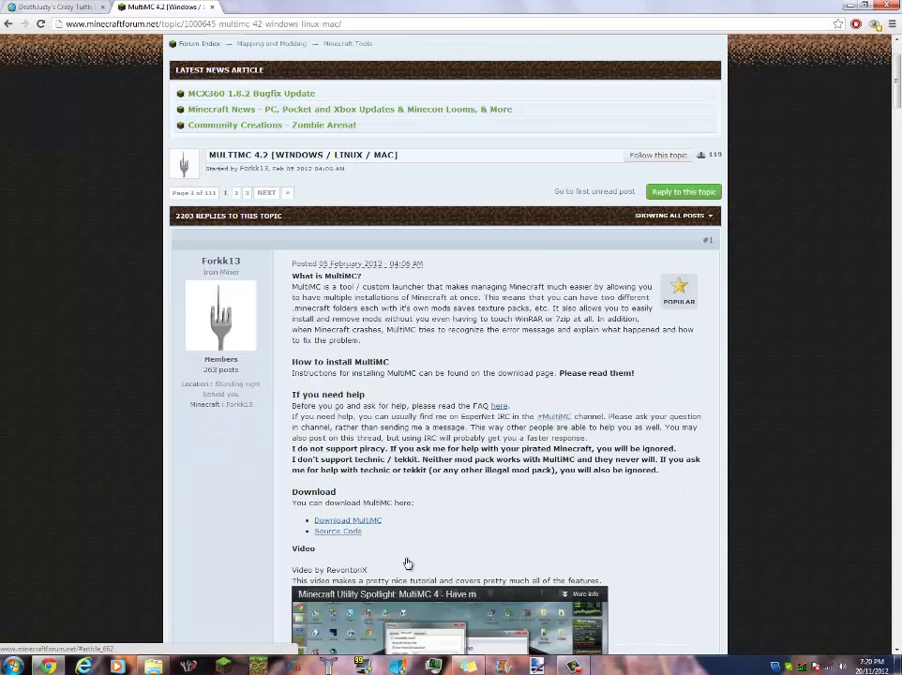
- Show the top of DeathJusty's Crazy Turtle Mod Alpha 2.0 page, then minimize Chrome to the desktop
{"action": "left_click", "coordinate": [40, 7]}
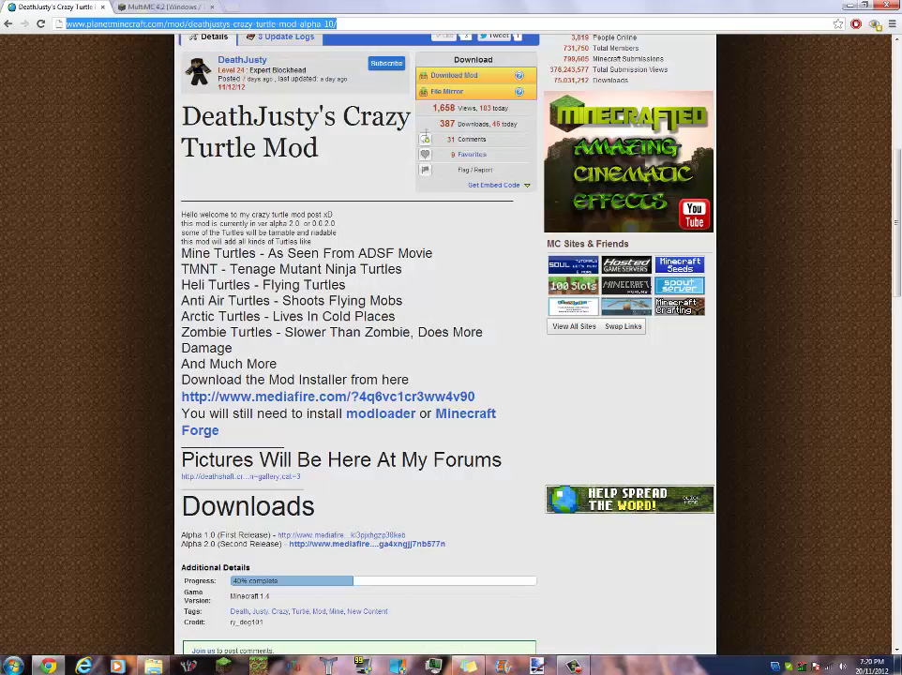
{"action": "scroll", "coordinate": [215, 192], "scroll_direction": "up", "scroll_amount": 1}
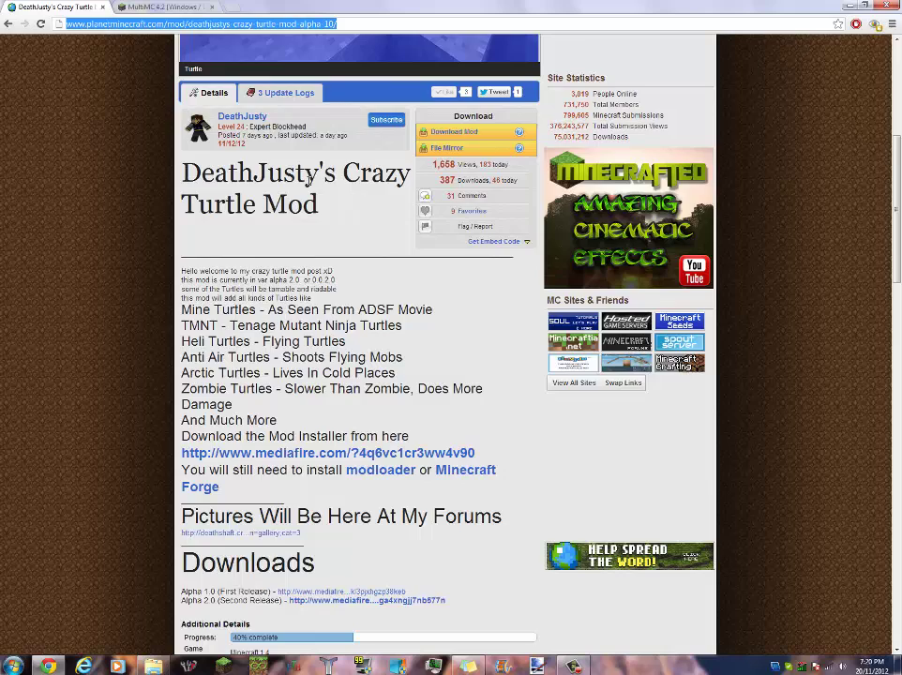
{"action": "scroll", "coordinate": [132, 47], "scroll_direction": "up", "scroll_amount": 3}
{"action": "left_click", "coordinate": [109, 25]}
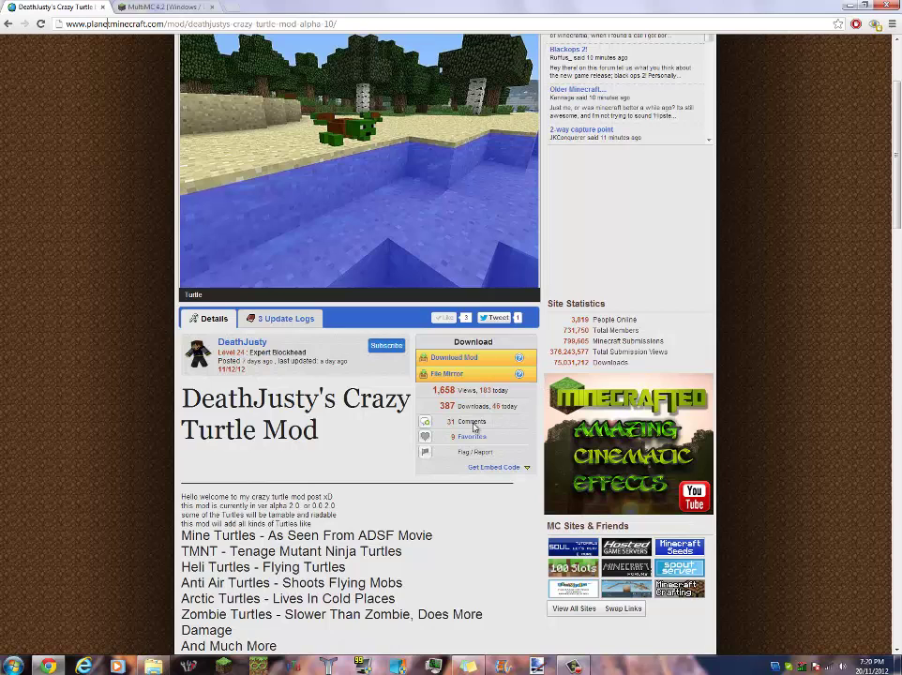
{"action": "scroll", "coordinate": [637, 264], "scroll_direction": "up", "scroll_amount": 1}
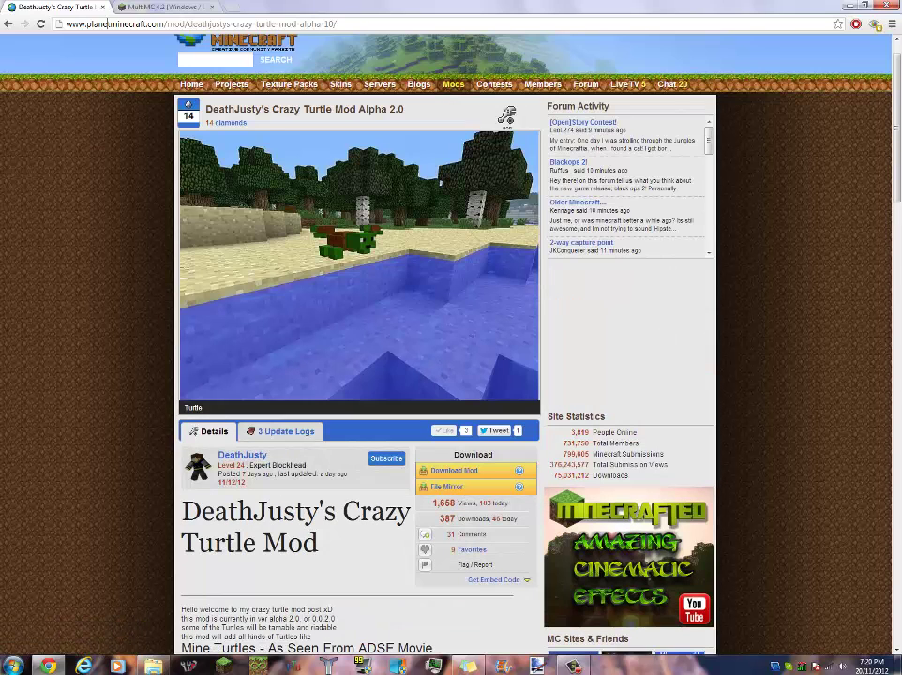
{"action": "key", "text": "super+d"}
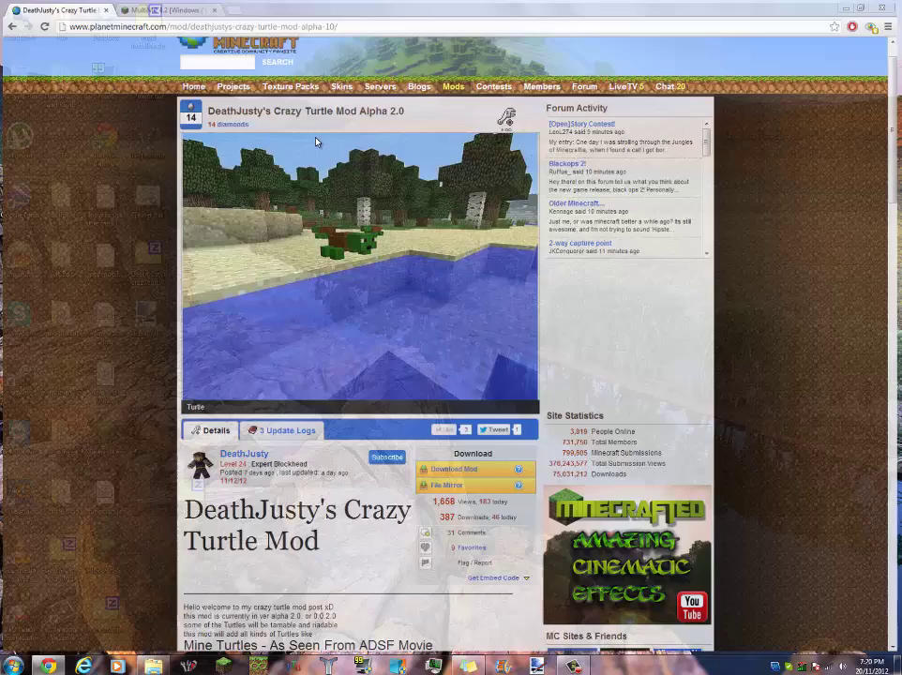
- Open the MultiMC desktop folder in Explorer and move its window aside
{"action": "right_click", "coordinate": [381, 145]}
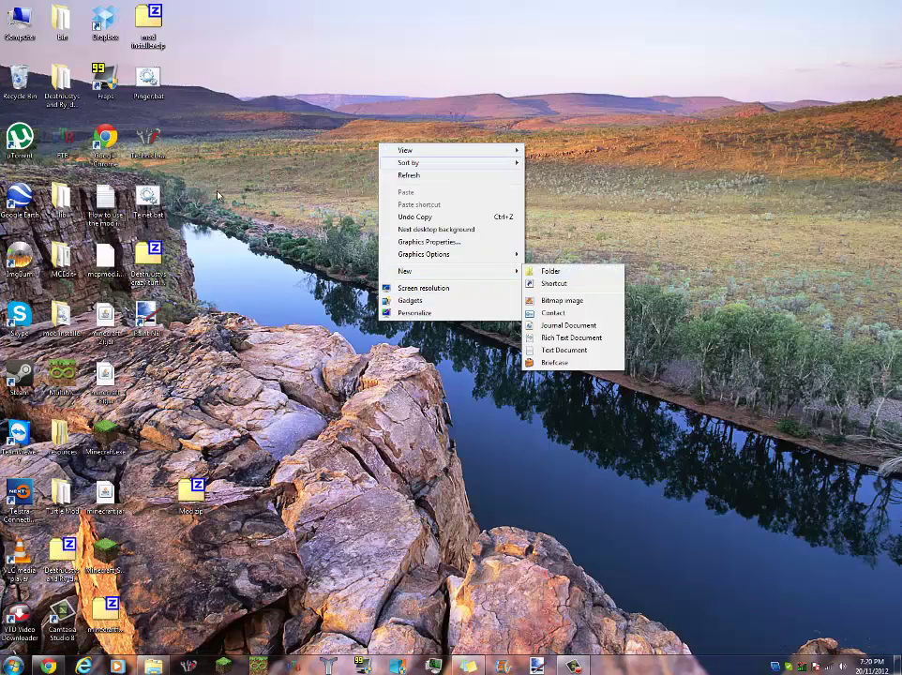
{"action": "left_click", "coordinate": [164, 147]}
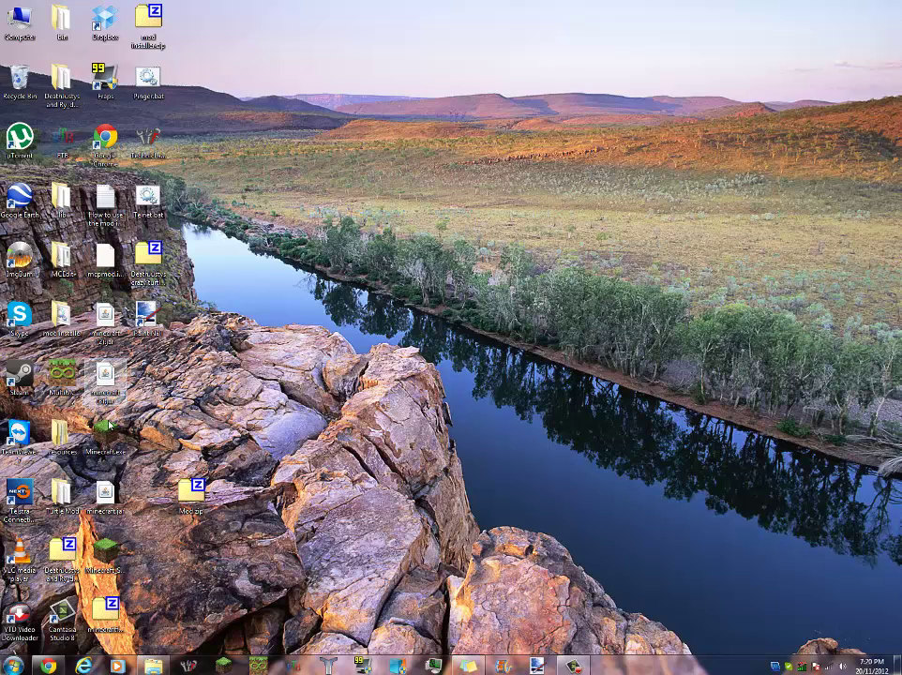
{"action": "double_click", "coordinate": [62, 375]}
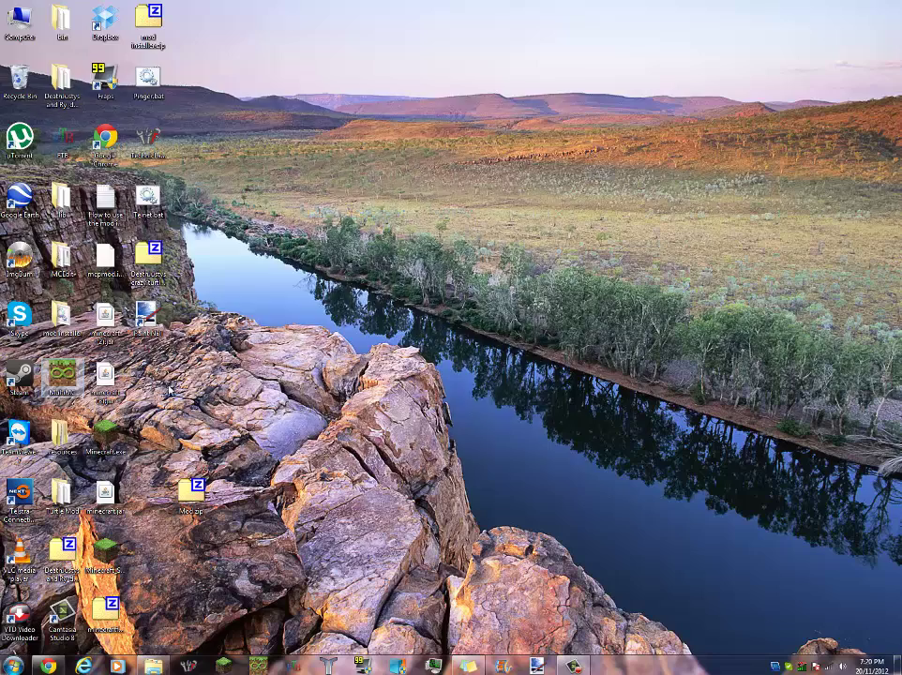
{"action": "mouse_move", "coordinate": [211, 85]}
{"action": "left_mouse_down"}
{"action": "mouse_move", "coordinate": [356, 84]}
{"action": "mouse_move", "coordinate": [366, 91]}
{"action": "mouse_move", "coordinate": [350, 107]}
{"action": "left_mouse_up"}
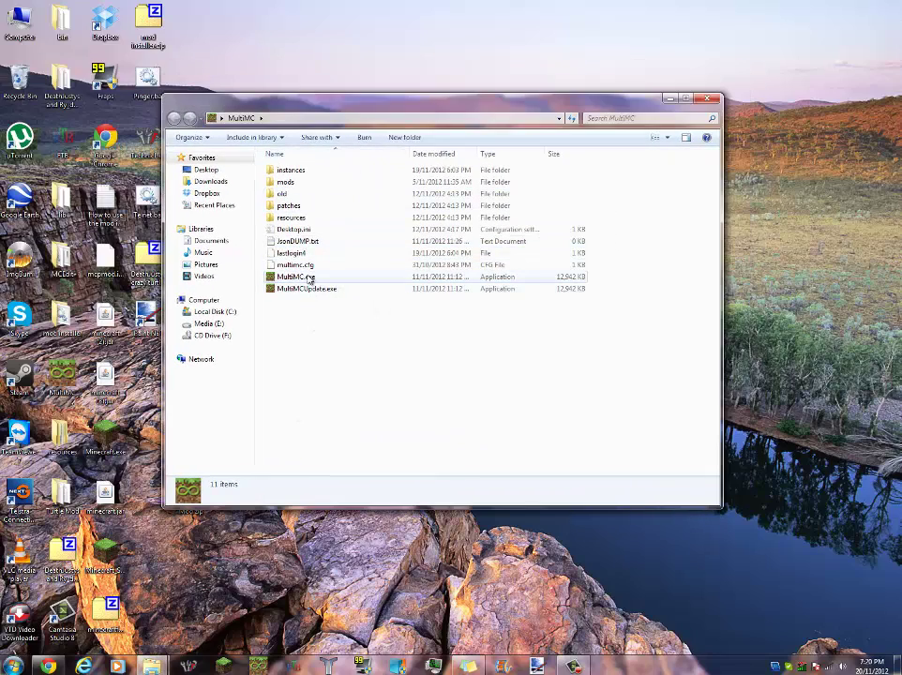
- Launch MultiMC.exe and add a new instance named 'mods'
{"action": "double_click", "coordinate": [312, 277]}
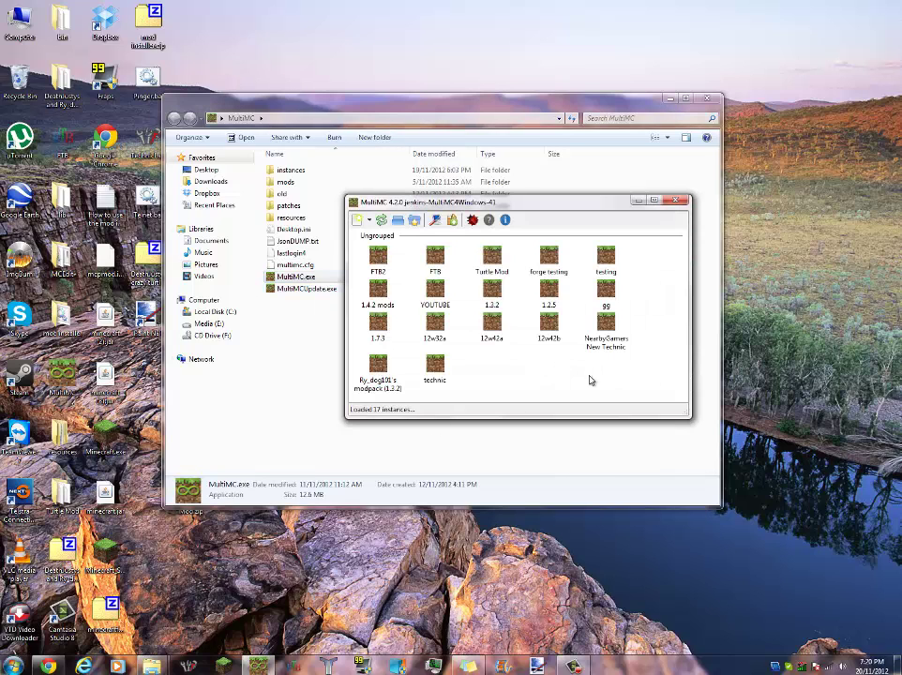
{"action": "left_click", "coordinate": [360, 225]}
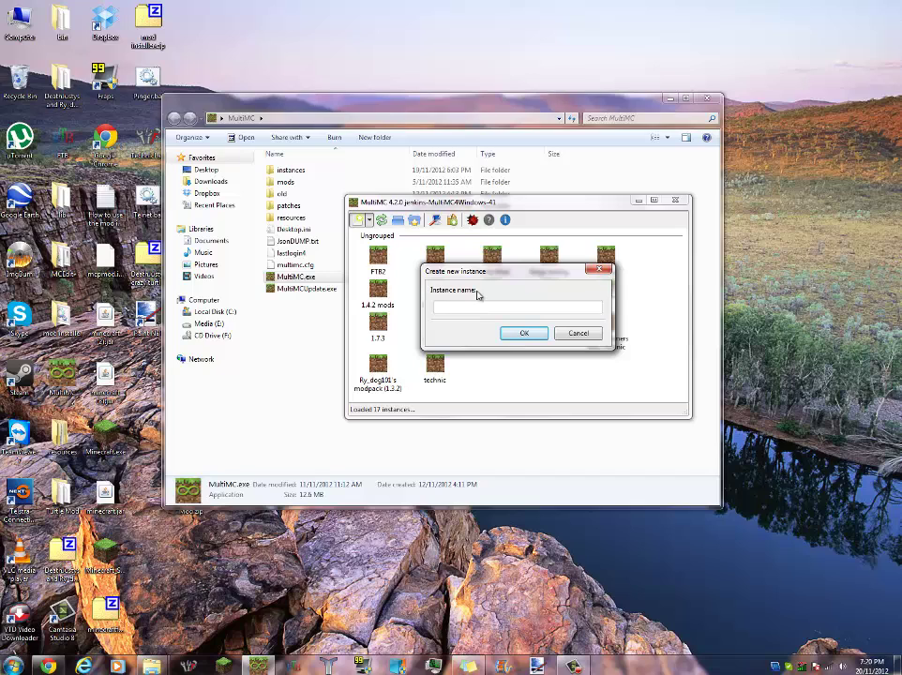
{"action": "type", "text": "mcds"}
{"action": "left_click", "coordinate": [526, 334]}
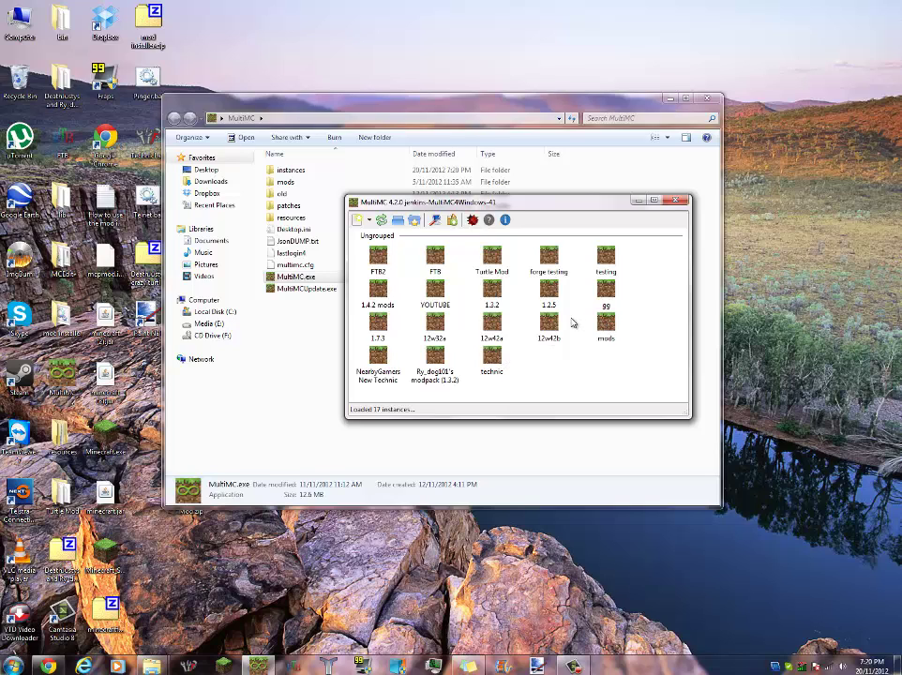
- Launch the mods instance and submit the login so its game packages start downloading
{"action": "left_click", "coordinate": [379, 259]}
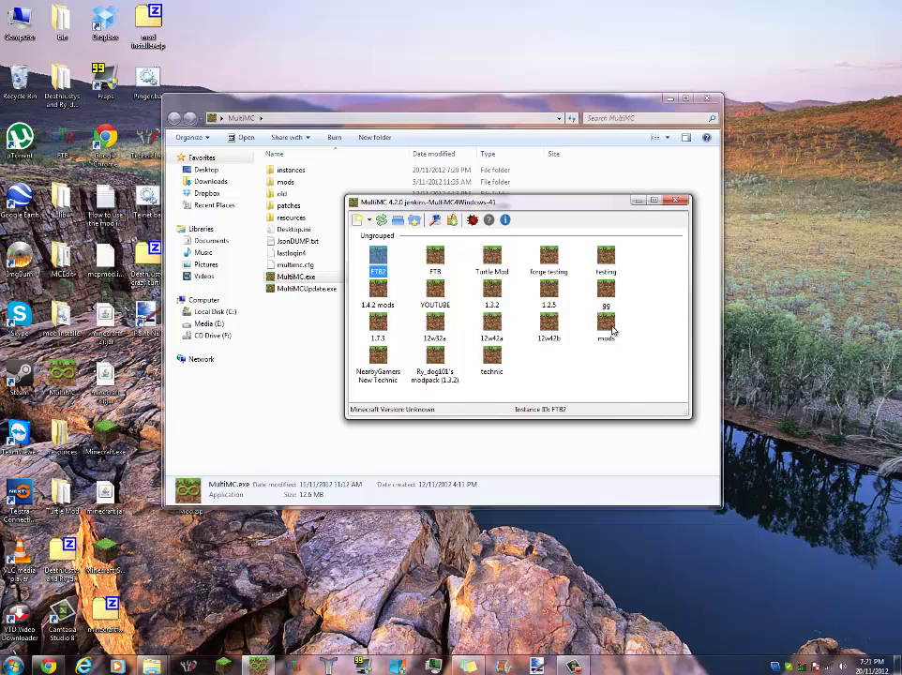
{"action": "double_click", "coordinate": [610, 329]}
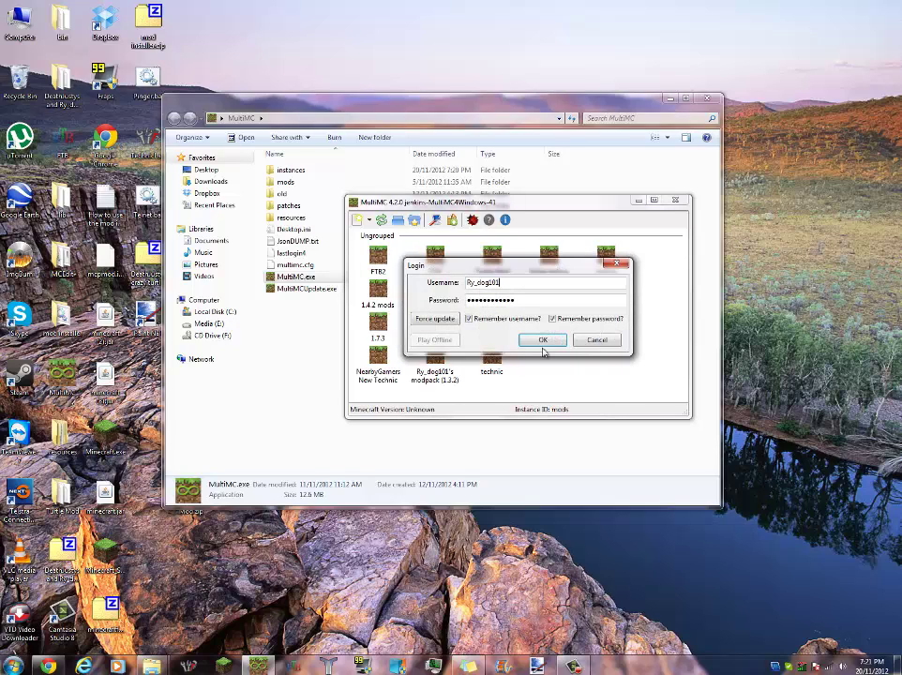
{"action": "double_click", "coordinate": [492, 281]}
{"action": "double_click", "coordinate": [521, 299]}
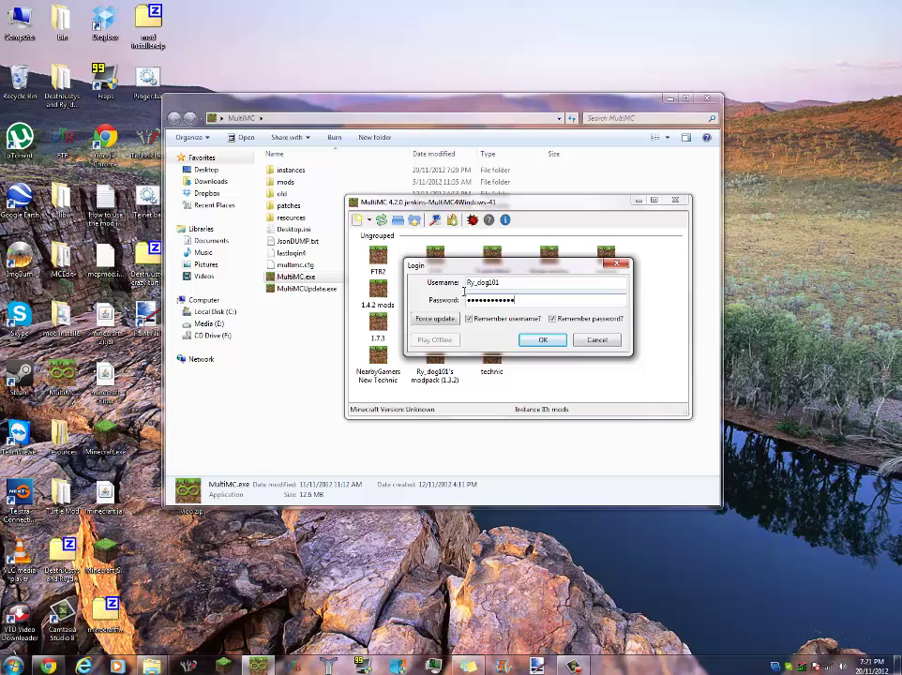
{"action": "left_click", "coordinate": [544, 341]}
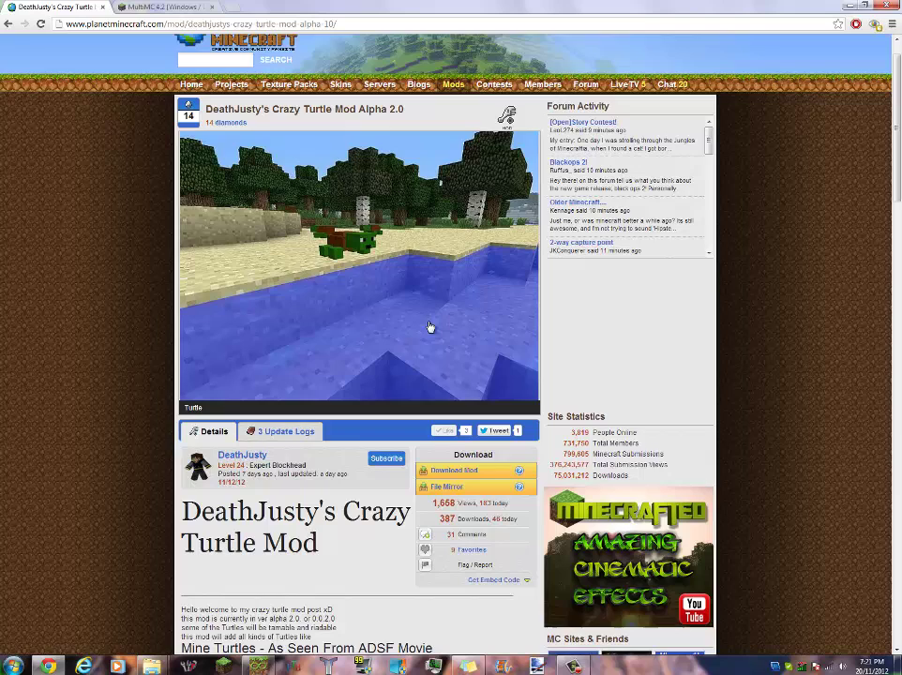
- Scroll the Crazy Turtle Mod page and highlight its Arctic, Heli and TMNT turtle lines
{"action": "scroll", "coordinate": [429, 326], "scroll_direction": "down", "scroll_amount": 4}
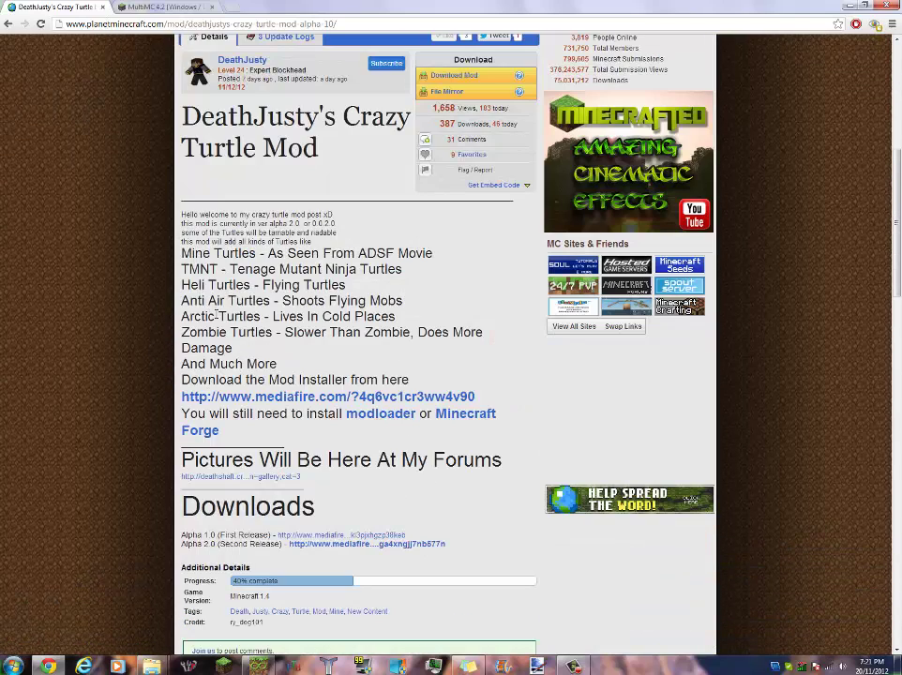
{"action": "mouse_move", "coordinate": [352, 316]}
{"action": "left_mouse_down"}
{"action": "mouse_move", "coordinate": [192, 316]}
{"action": "mouse_move", "coordinate": [236, 300]}
{"action": "mouse_move", "coordinate": [343, 301]}
{"action": "left_mouse_up"}
{"action": "left_click_drag", "start_coordinate": [244, 285], "coordinate": [346, 285]}
{"action": "mouse_move", "coordinate": [206, 284]}
{"action": "left_mouse_down"}
{"action": "mouse_move", "coordinate": [402, 271]}
{"action": "mouse_move", "coordinate": [181, 270]}
{"action": "left_mouse_up"}
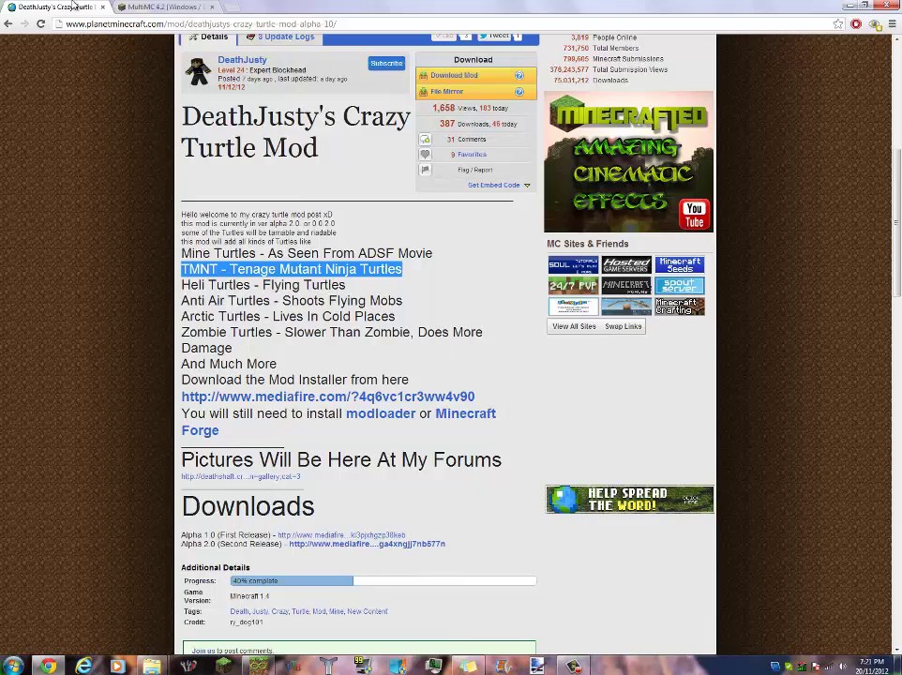
{"action": "left_click", "coordinate": [111, 7]}
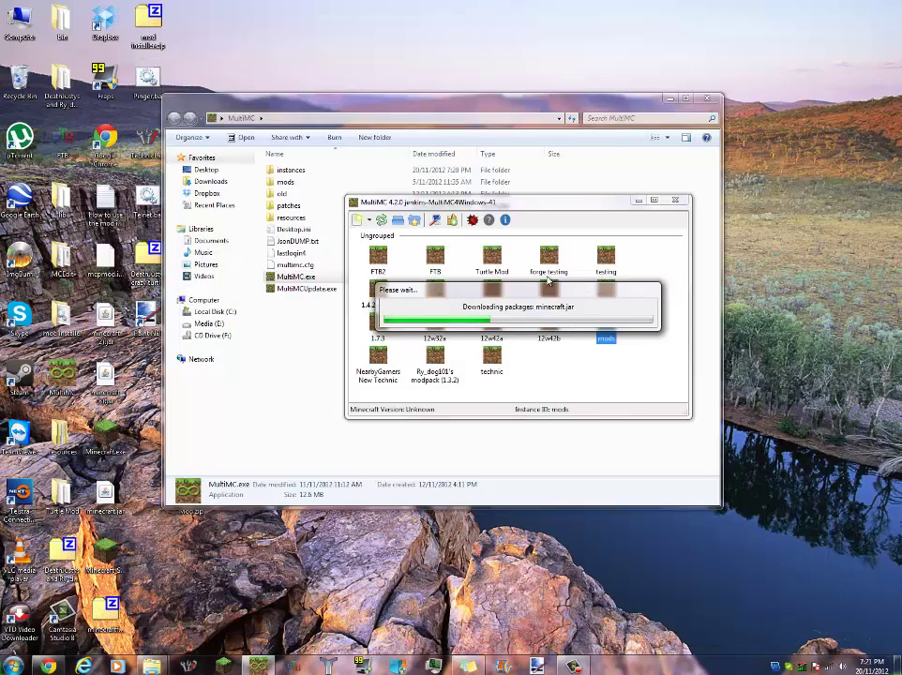
- Scroll through the MultiMC thread's videos and screenshots while Minecraft 1.4.4 launches
{"action": "left_click", "coordinate": [49, 667]}
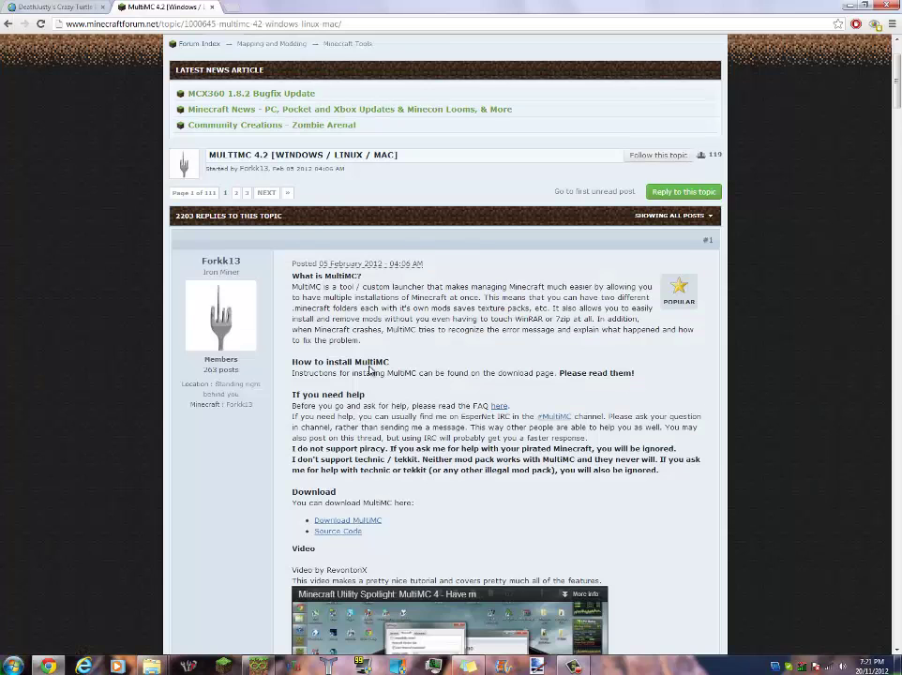
{"action": "scroll", "coordinate": [428, 395], "scroll_direction": "down", "scroll_amount": 10}
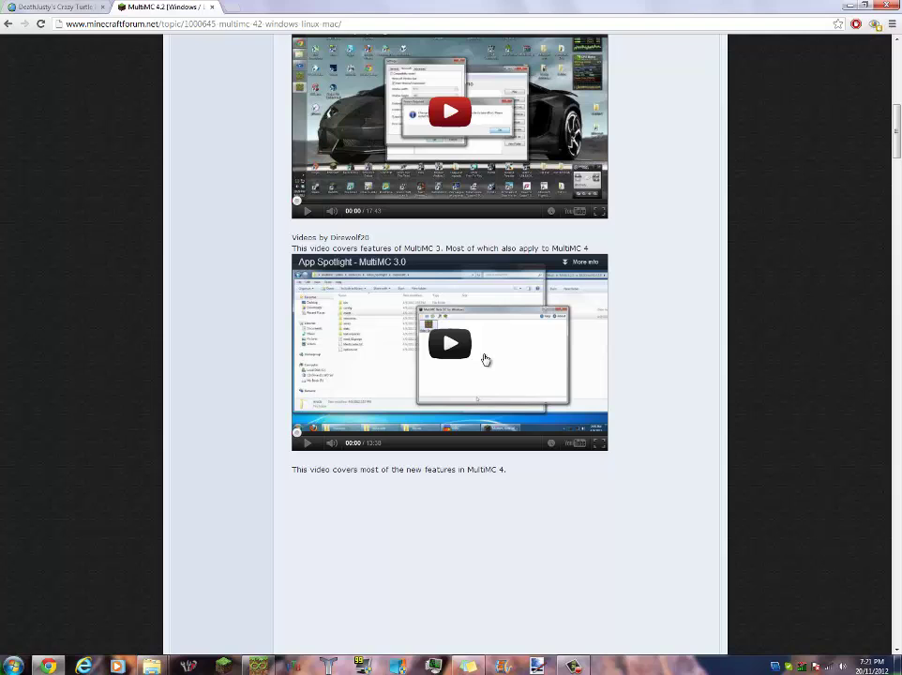
{"action": "scroll", "coordinate": [445, 406], "scroll_direction": "down", "scroll_amount": 2}
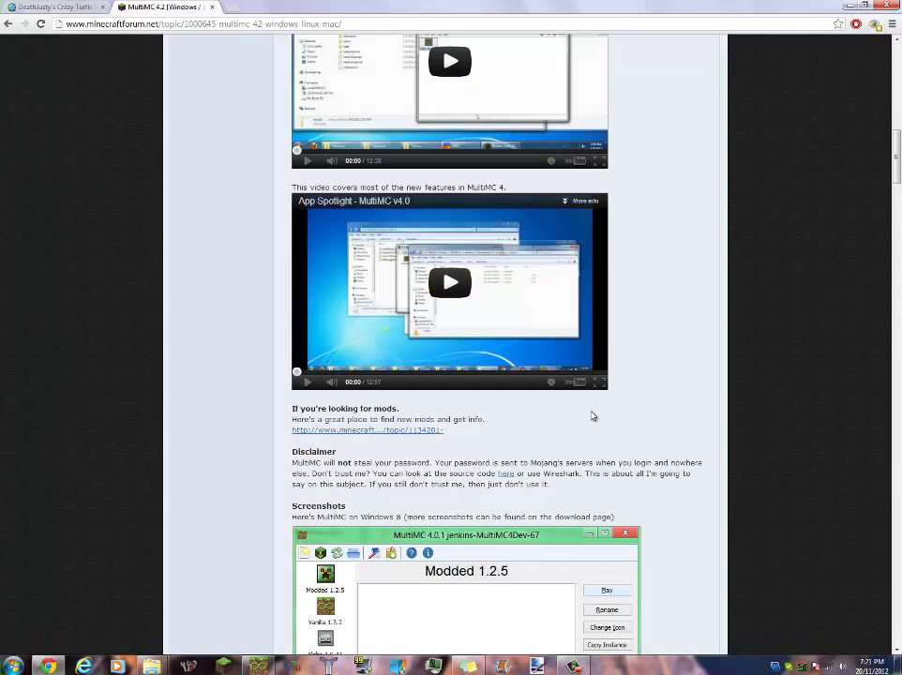
{"action": "scroll", "coordinate": [593, 415], "scroll_direction": "down", "scroll_amount": 3}
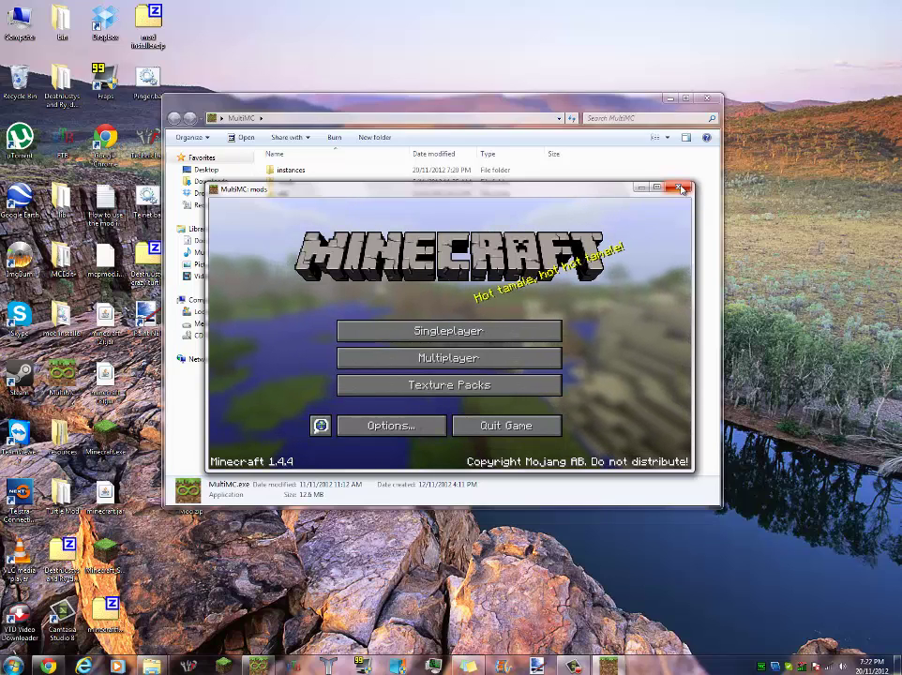
- Close the Minecraft window and open Edit Mods for the mods instance
{"action": "left_click", "coordinate": [682, 188]}
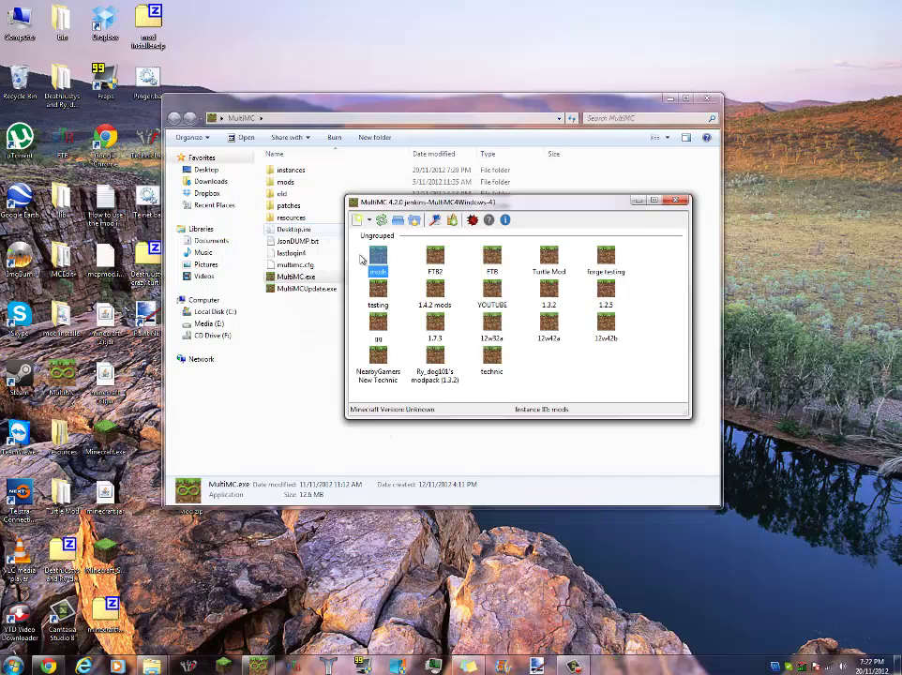
{"action": "right_click", "coordinate": [379, 259]}
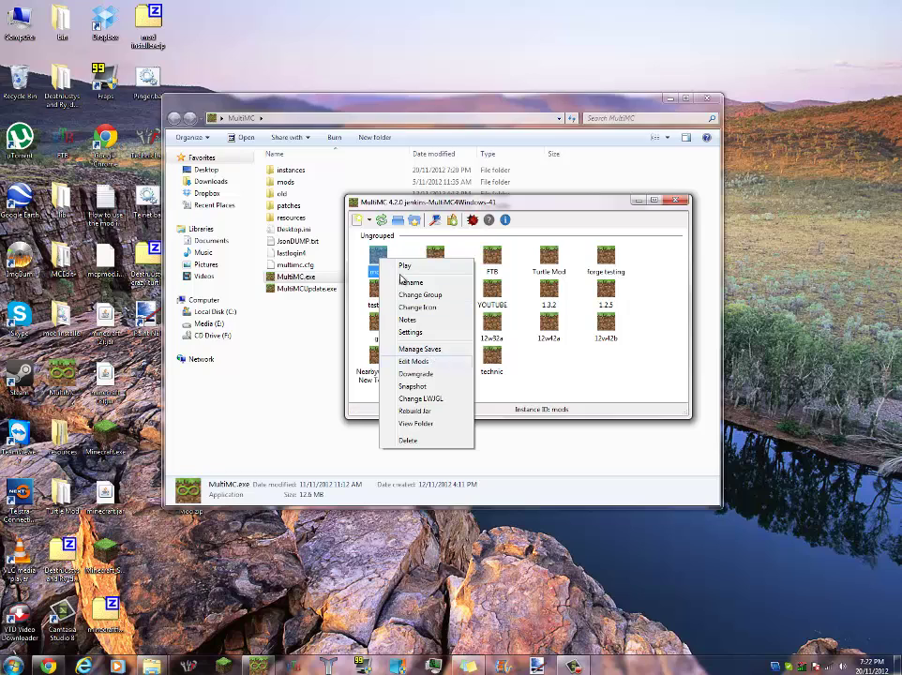
{"action": "left_click", "coordinate": [379, 257]}
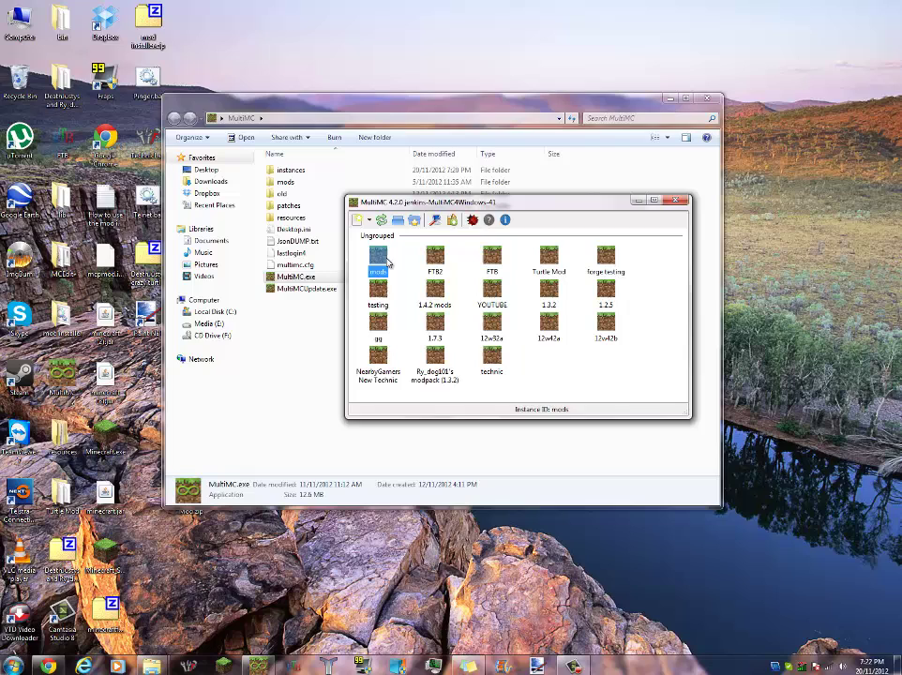
{"action": "right_click", "coordinate": [385, 265]}
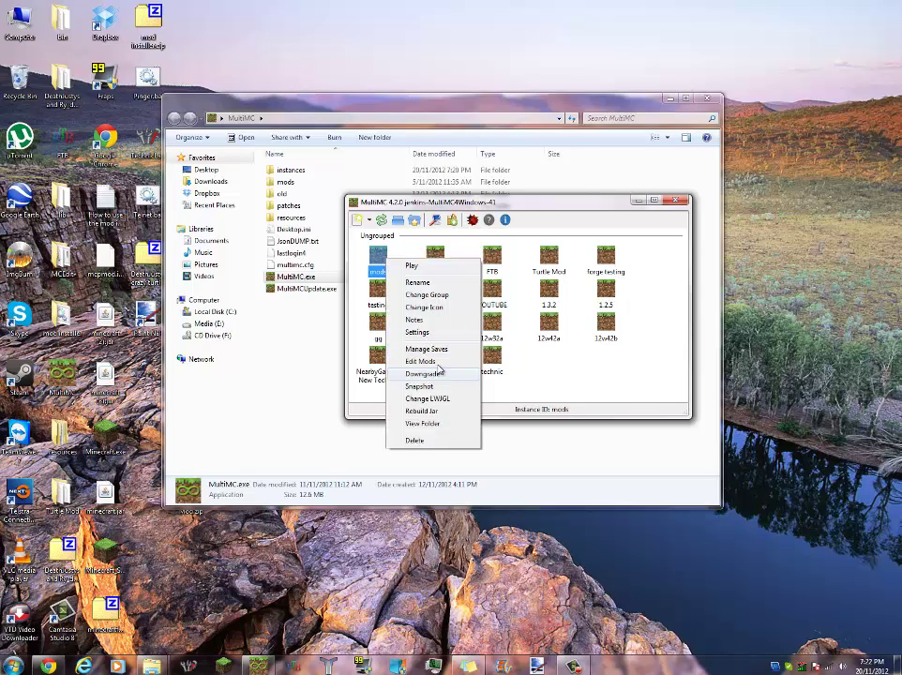
{"action": "left_click", "coordinate": [435, 364]}
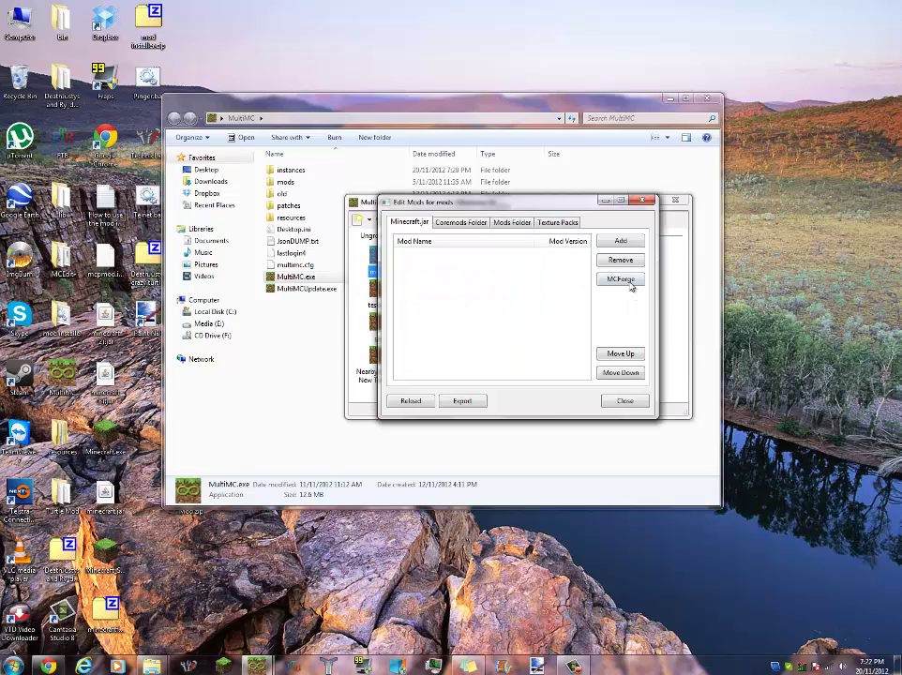
- Install MCForge build 6.3.0.360 as a jar mod and select its minecraftforge-universal entry
{"action": "left_click", "coordinate": [630, 282]}
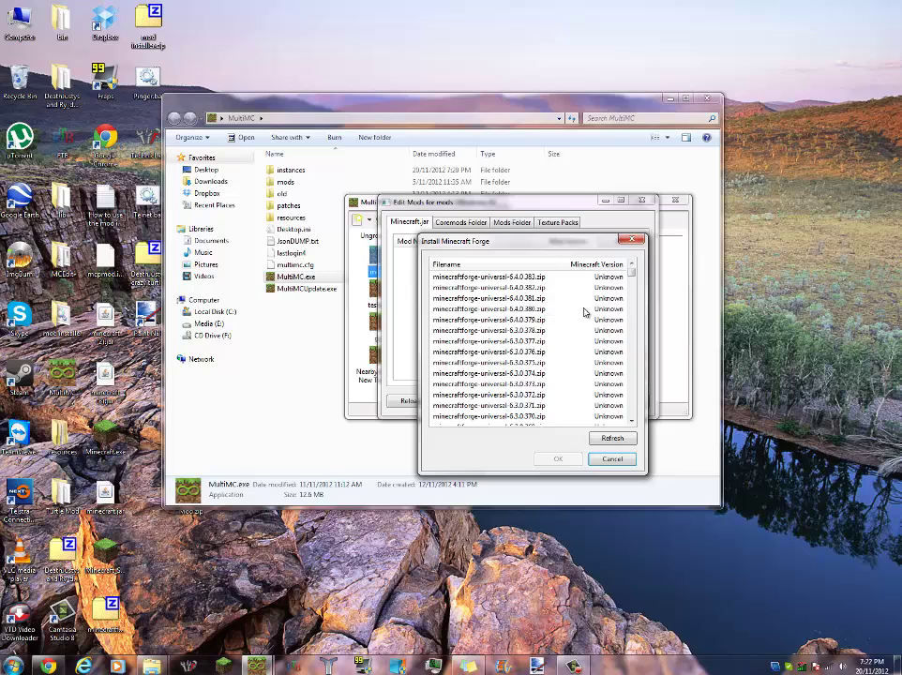
{"action": "scroll", "coordinate": [634, 281], "scroll_direction": "down", "scroll_amount": 1}
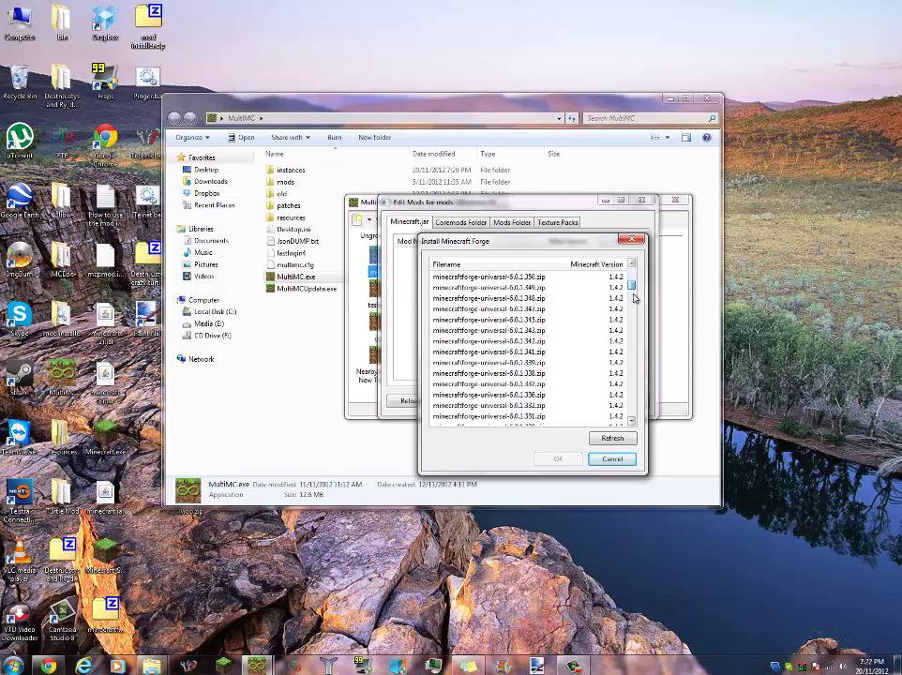
{"action": "scroll", "coordinate": [632, 286], "scroll_direction": "down", "scroll_amount": 5}
{"action": "scroll", "coordinate": [630, 285], "scroll_direction": "up", "scroll_amount": 3}
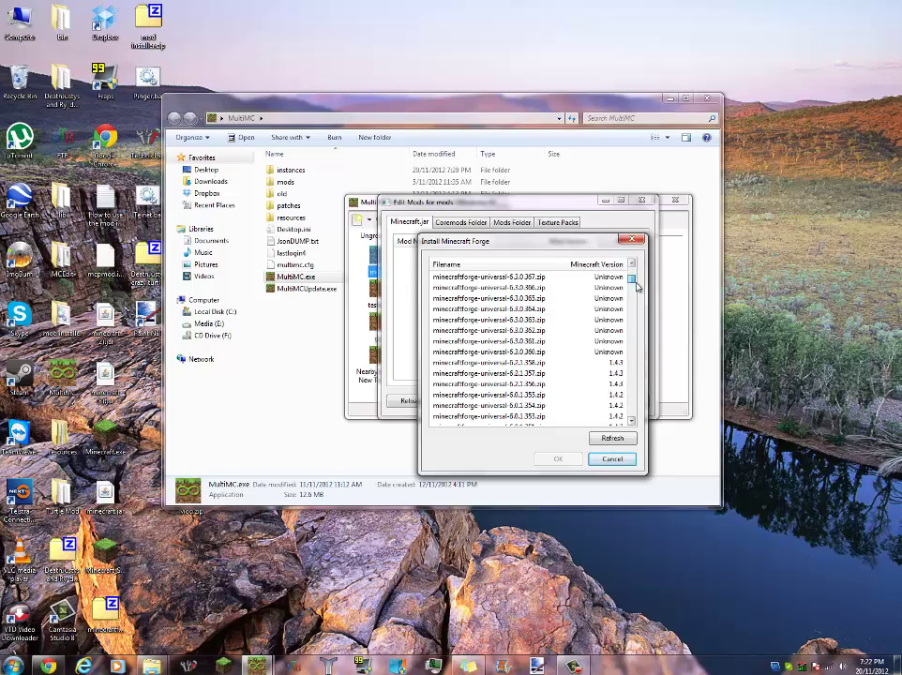
{"action": "left_click", "coordinate": [528, 343]}
{"action": "left_click", "coordinate": [530, 353]}
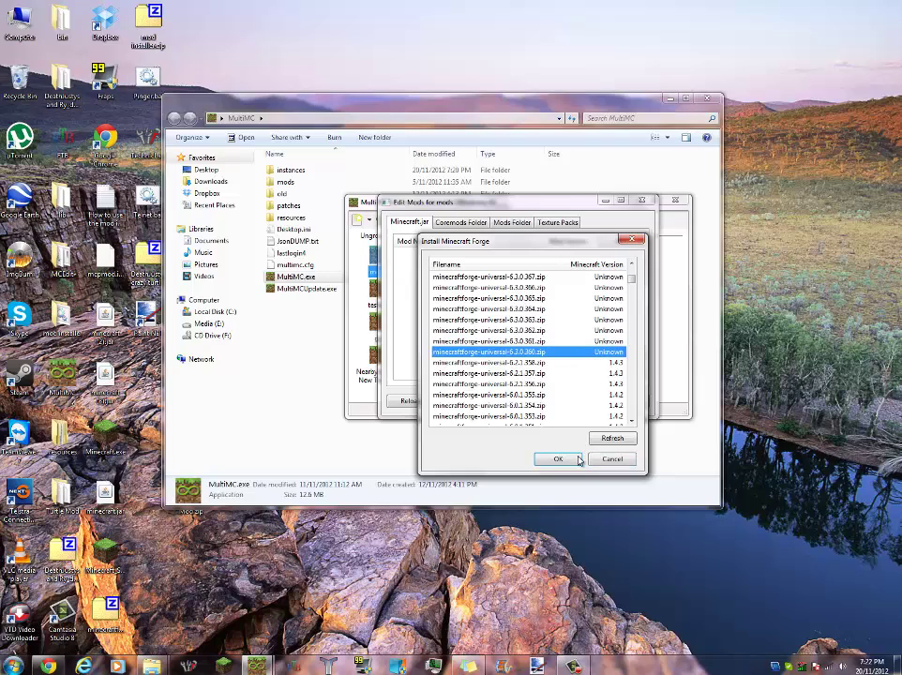
{"action": "left_click", "coordinate": [559, 459]}
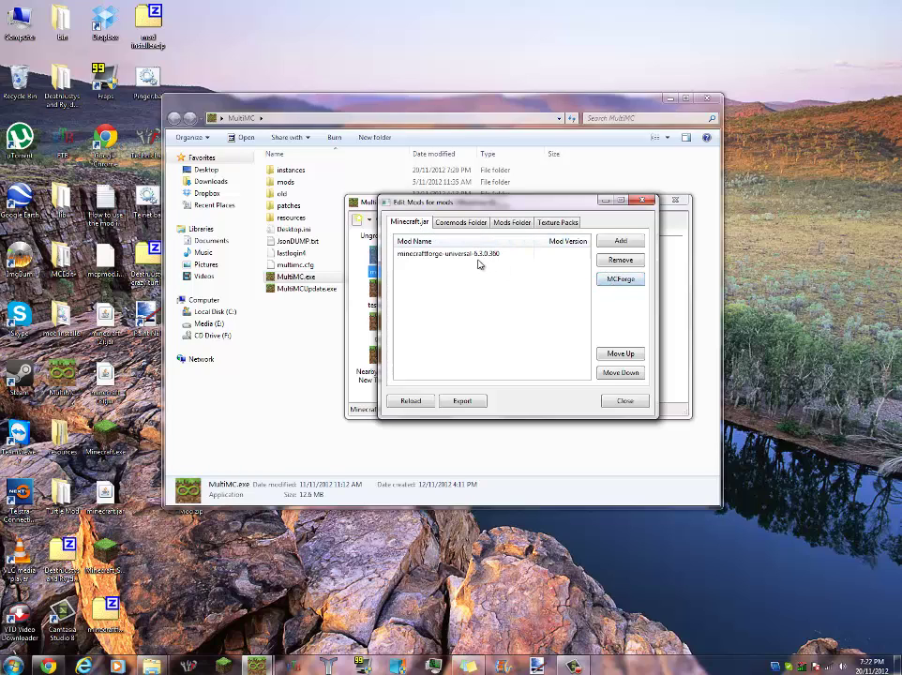
{"action": "left_click", "coordinate": [447, 255]}
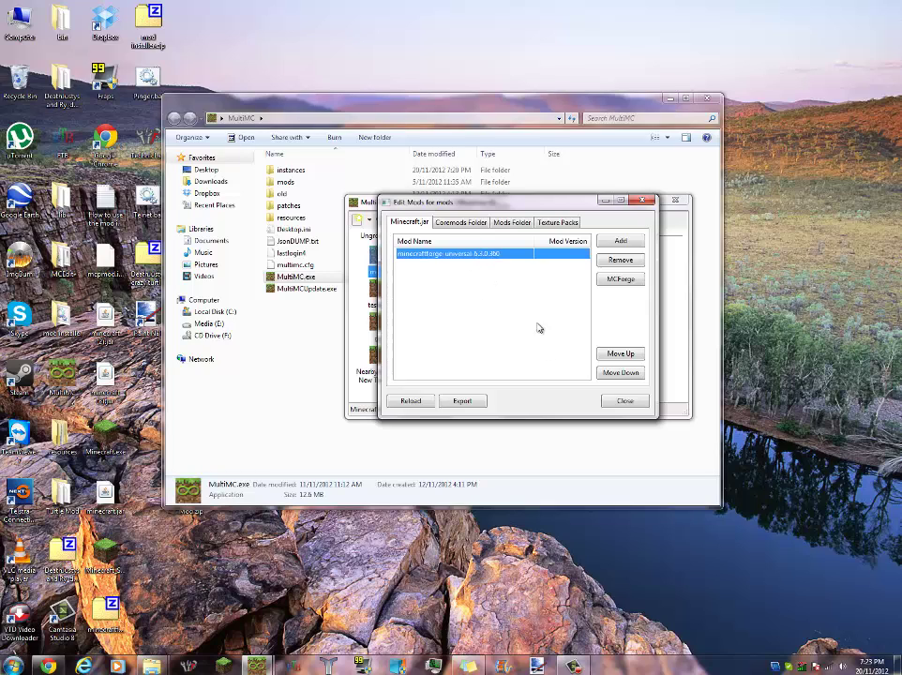
- Close the mod editor and relaunch the mods instance with the login
{"action": "left_click", "coordinate": [623, 403]}
{"action": "key", "text": "Return"}
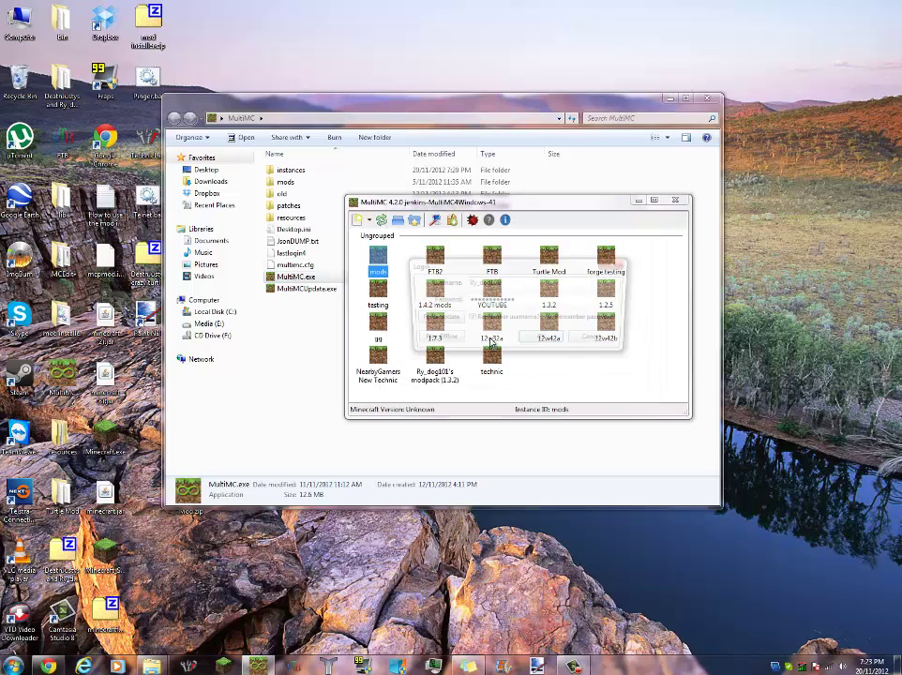
{"action": "key", "text": "Return"}
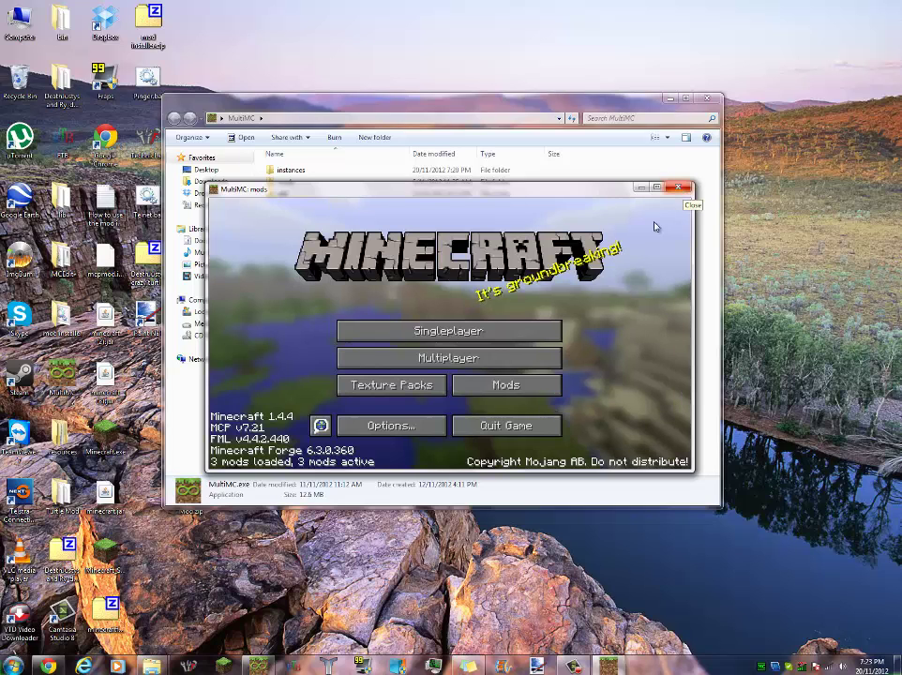
- Inspect the Coder Pack, Forge Mod Loader and Minecraft Forge entries in Mods, then quit the game
{"action": "left_click", "coordinate": [506, 384]}
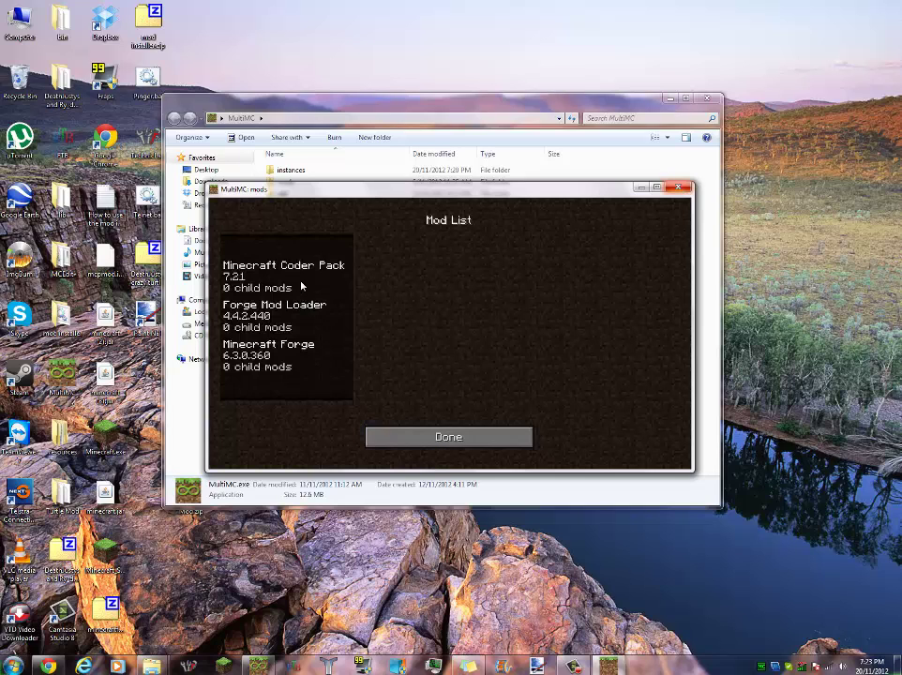
{"action": "left_click", "coordinate": [282, 272]}
{"action": "left_click", "coordinate": [281, 314]}
{"action": "left_click", "coordinate": [272, 354]}
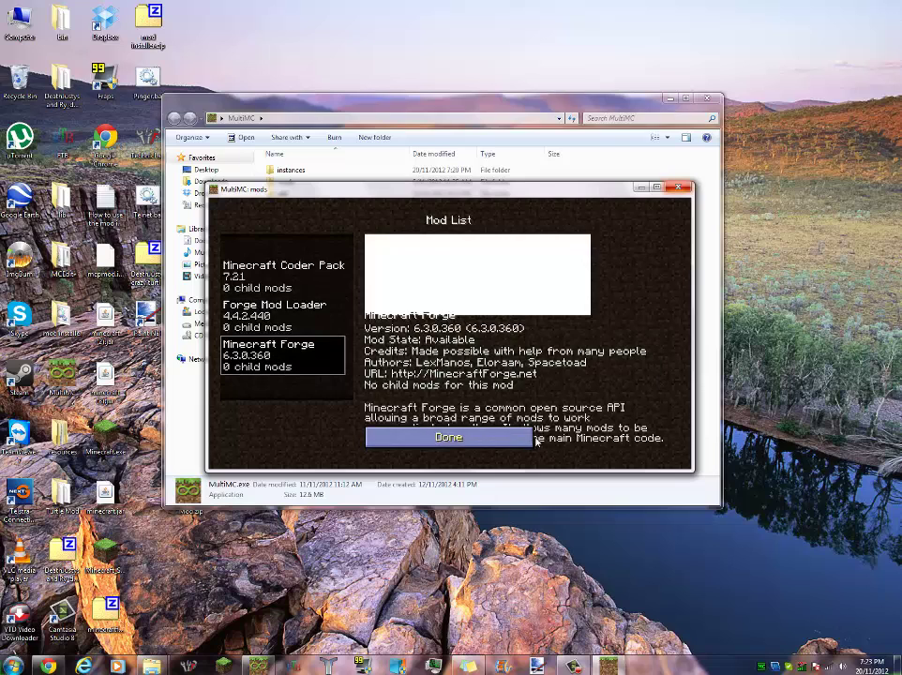
{"action": "left_click", "coordinate": [488, 437]}
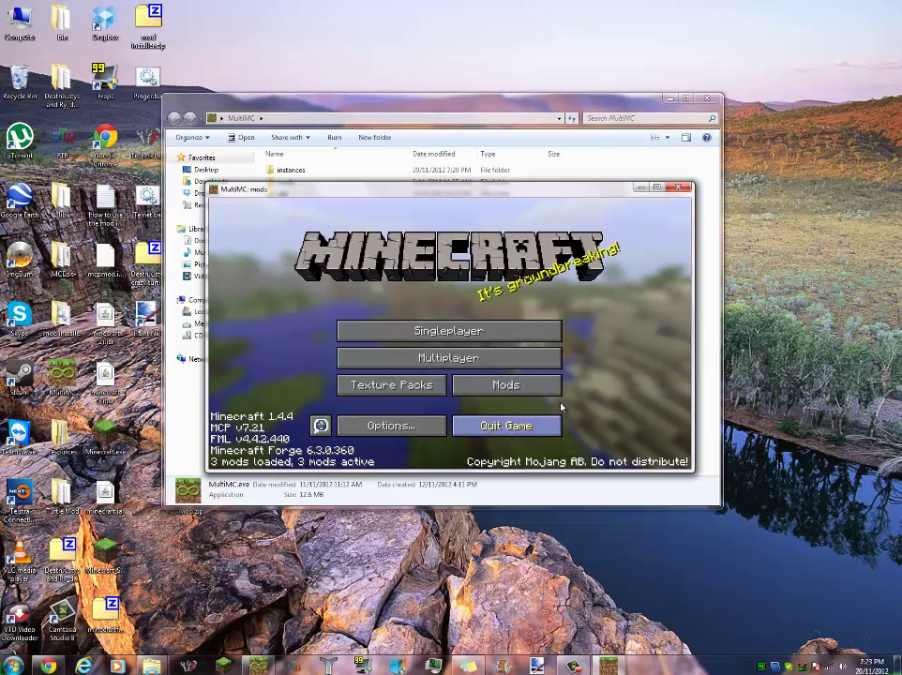
{"action": "left_click", "coordinate": [507, 426]}
- Open the mods instance's Edit Mods dialog on its empty Mods Folder tab
{"action": "right_click", "coordinate": [378, 254]}
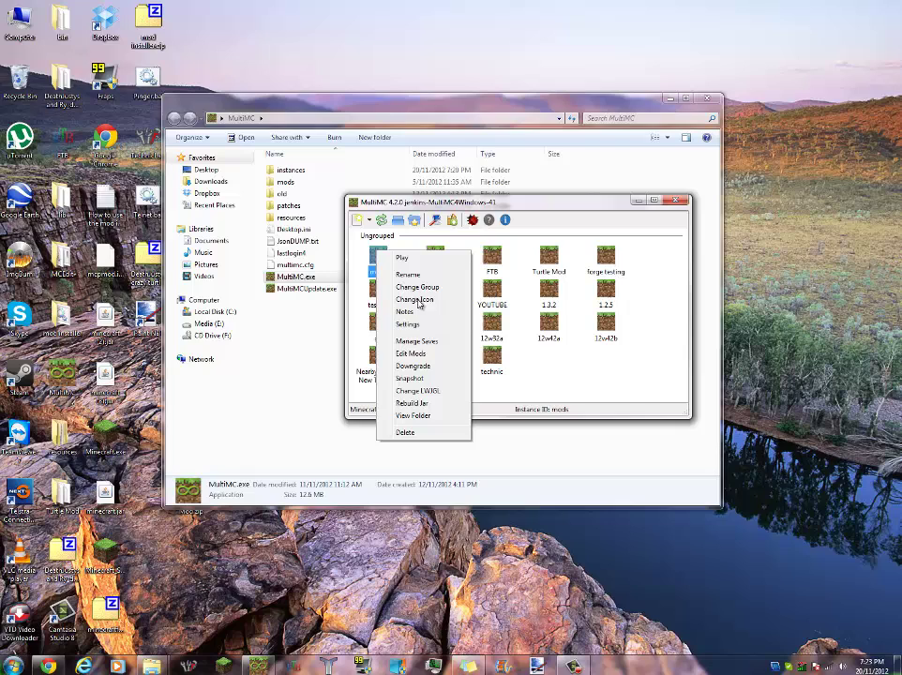
{"action": "left_click", "coordinate": [457, 352]}
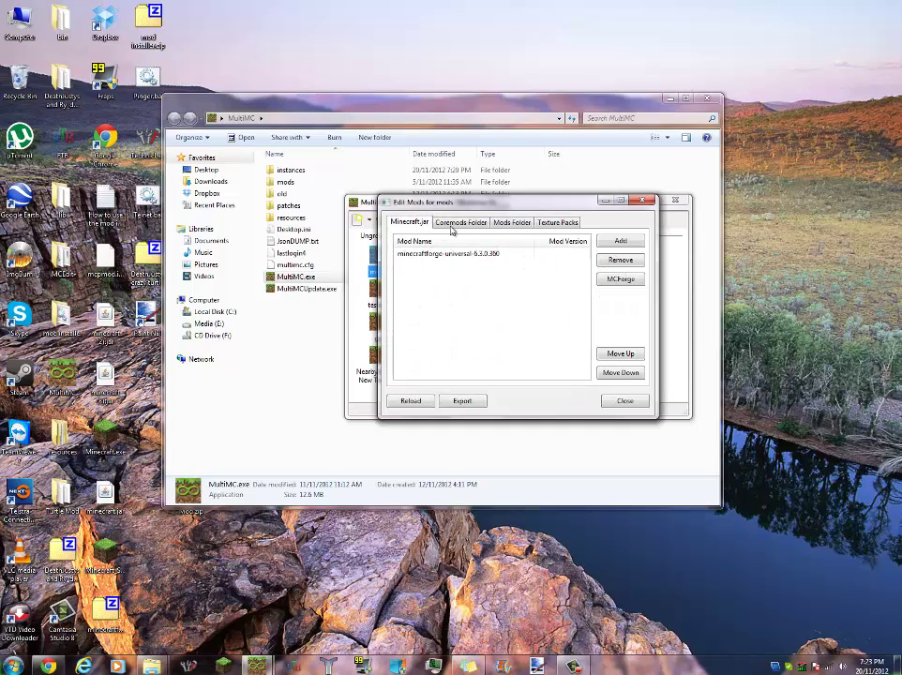
{"action": "left_click", "coordinate": [510, 223]}
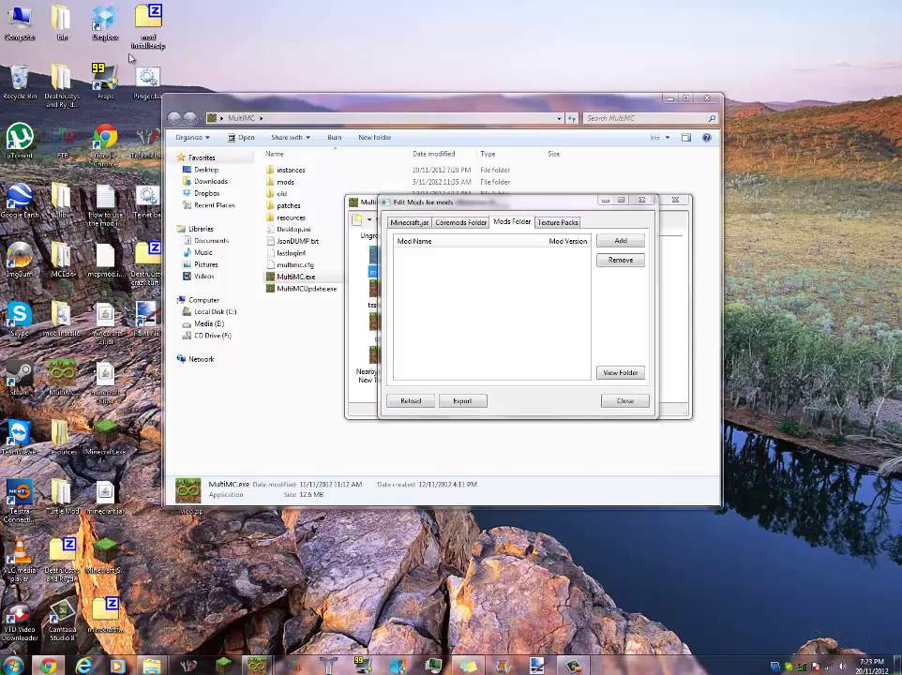
- Switch to Chrome's Crazy Turtle mod tab, then bring up the Start menu
{"action": "key", "text": "alt+Tab"}
{"action": "left_click", "coordinate": [45, 7]}
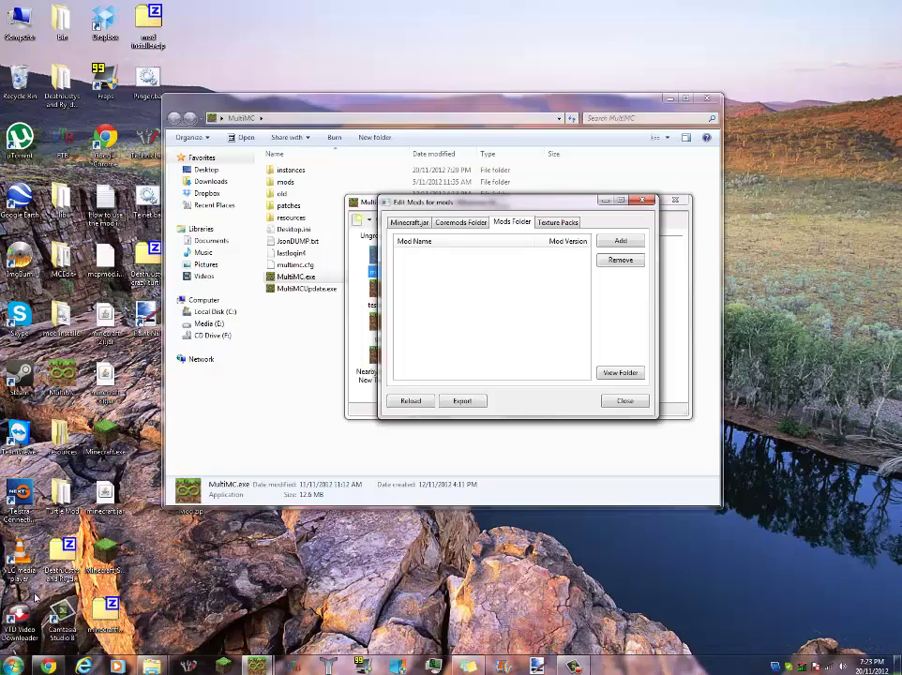
{"action": "key", "text": "super"}
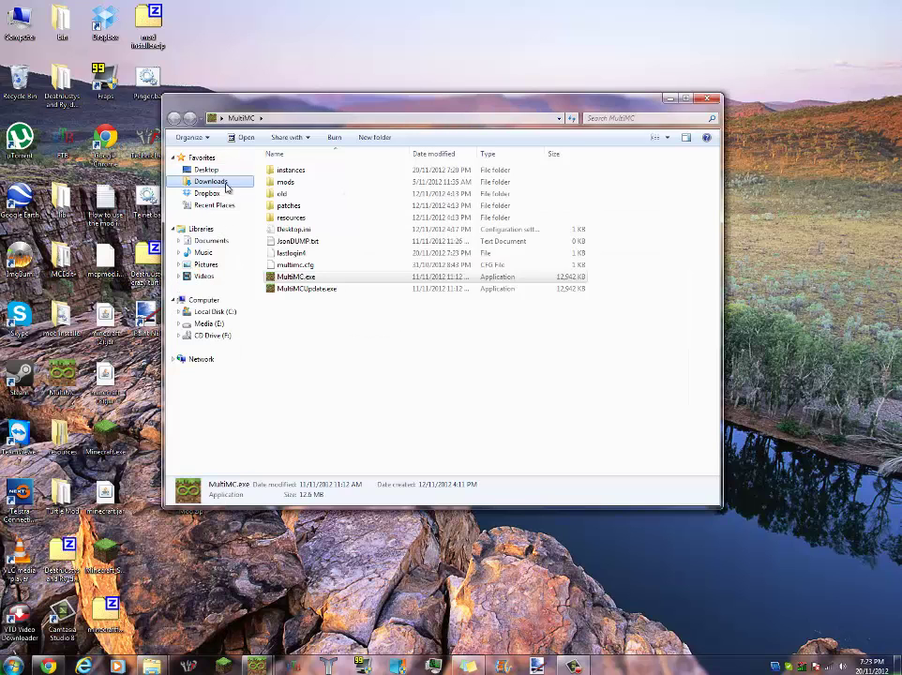
- Drag DeathJustys-Crazy-Turtle-Mod-2 (1).zip from Downloads into the mods instance's Mods Folder list
{"action": "left_click", "coordinate": [211, 181]}
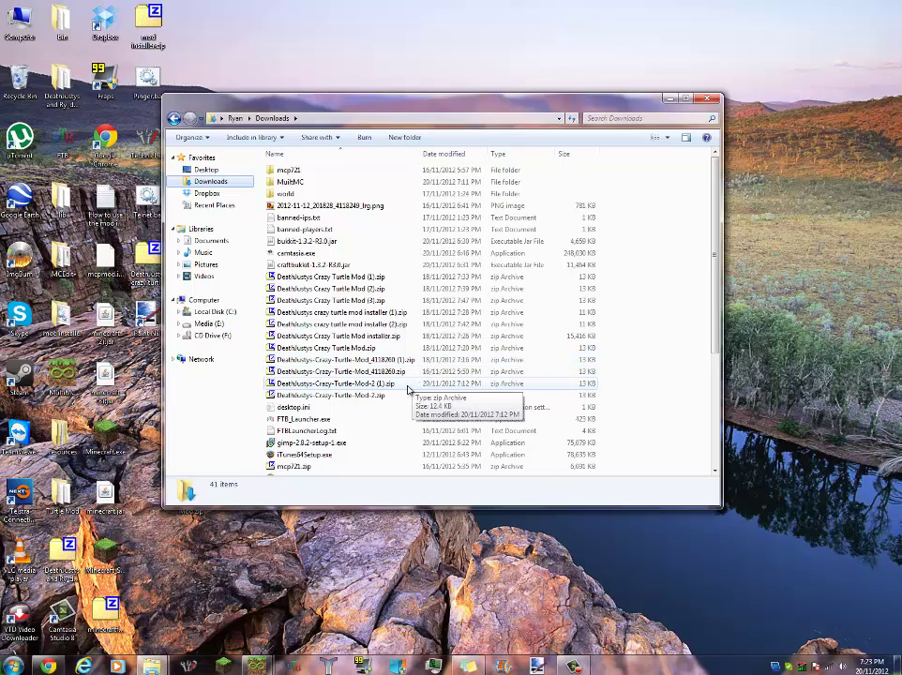
{"action": "mouse_move", "coordinate": [405, 385]}
{"action": "left_mouse_down"}
{"action": "mouse_move", "coordinate": [528, 428]}
{"action": "mouse_move", "coordinate": [574, 626]}
{"action": "mouse_move", "coordinate": [349, 662]}
{"action": "mouse_move", "coordinate": [274, 654]}
{"action": "mouse_move", "coordinate": [255, 664]}
{"action": "mouse_move", "coordinate": [366, 531]}
{"action": "mouse_move", "coordinate": [497, 290]}
{"action": "mouse_move", "coordinate": [474, 308]}
{"action": "mouse_move", "coordinate": [481, 295]}
{"action": "left_mouse_up"}
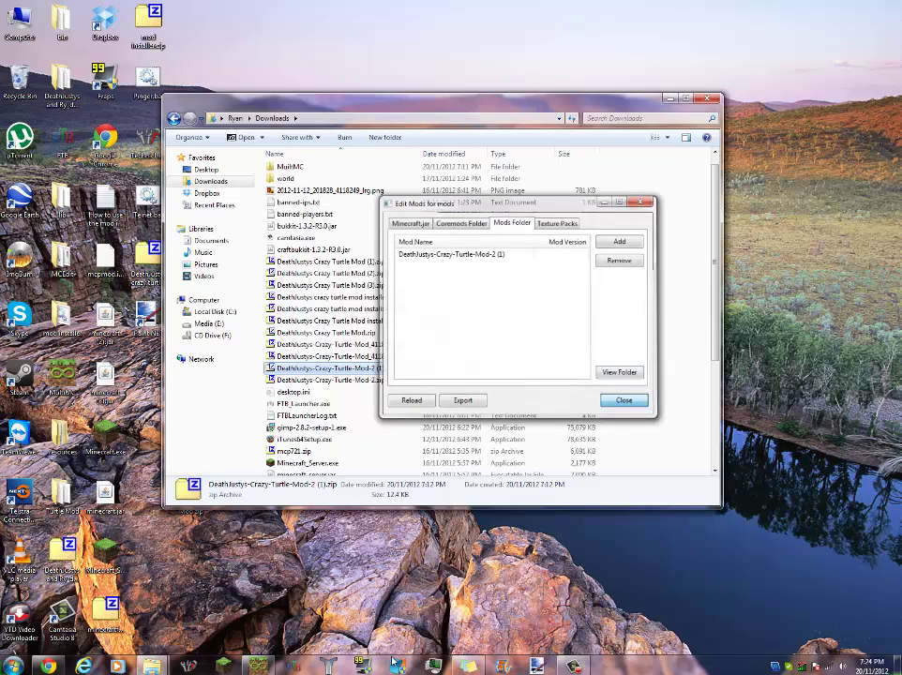
- Close Edit Mods, then launch the mods instance and confirm the Login dialog
{"action": "left_click", "coordinate": [630, 401]}
{"action": "left_click", "coordinate": [258, 664]}
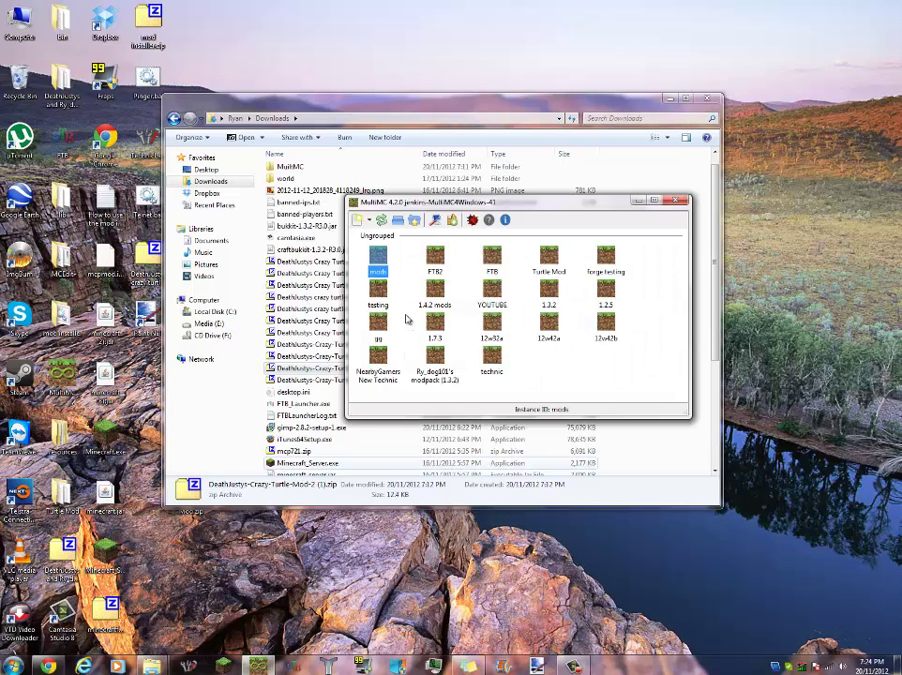
{"action": "double_click", "coordinate": [378, 261]}
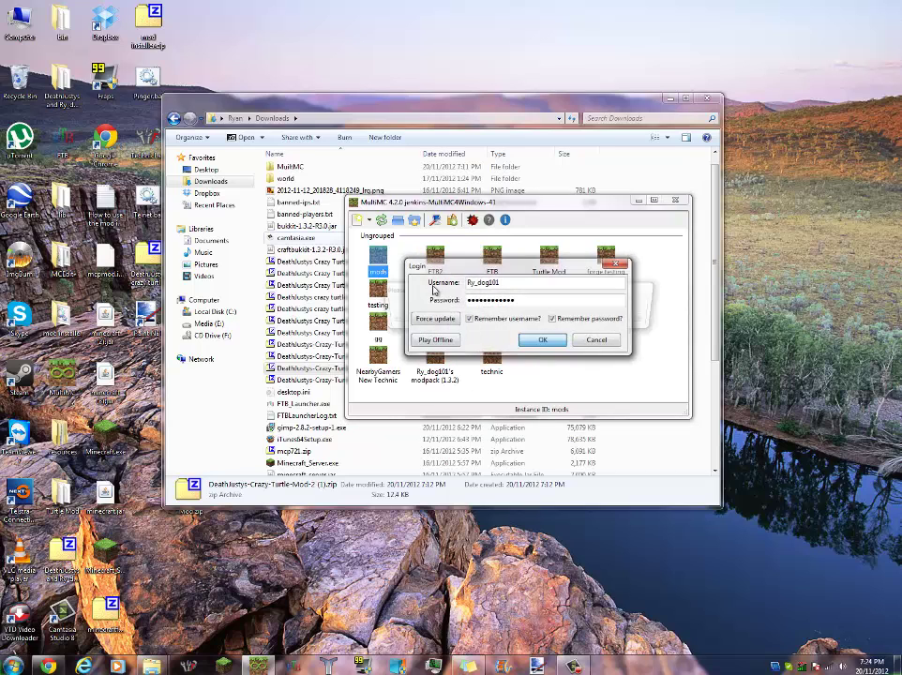
{"action": "left_click", "coordinate": [544, 341]}
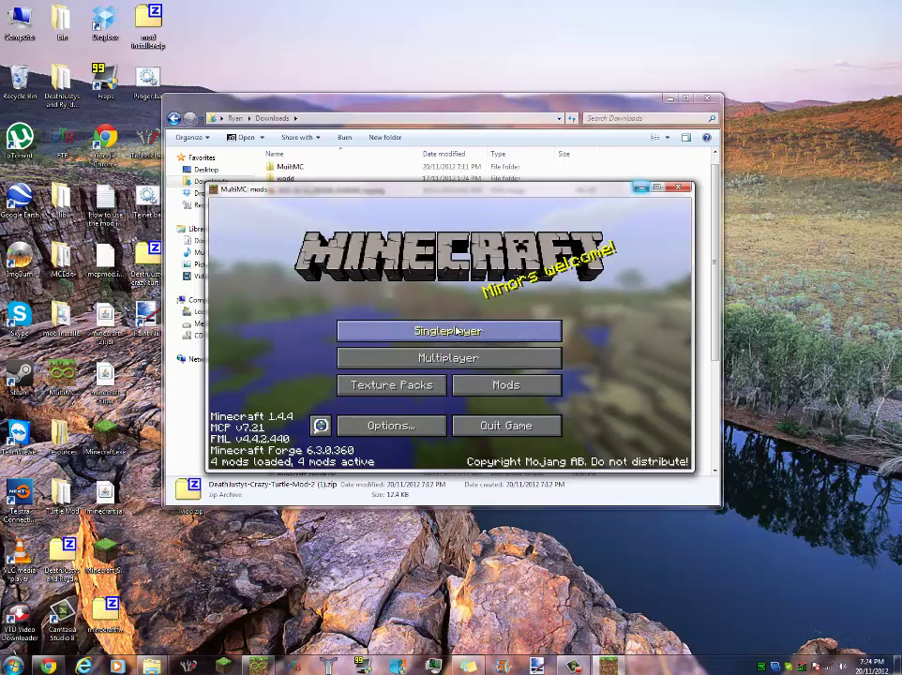
- From Singleplayer, generate New World with Creative game mode and Superflat world type
{"action": "left_click", "coordinate": [456, 330]}
{"action": "left_click", "coordinate": [499, 420]}
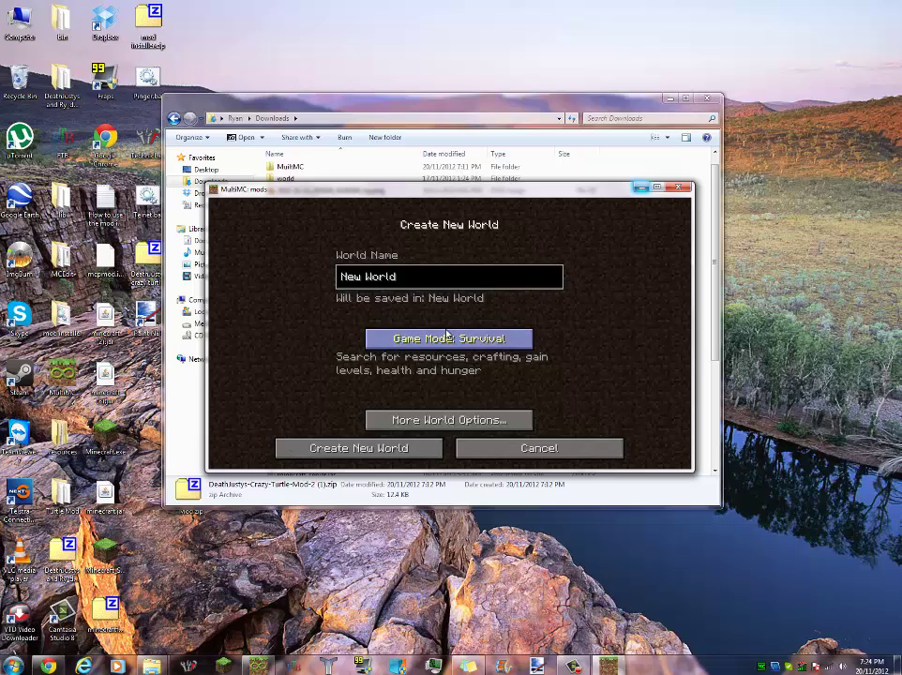
{"action": "left_click", "coordinate": [448, 336]}
{"action": "left_click", "coordinate": [448, 336]}
{"action": "left_click", "coordinate": [476, 422]}
{"action": "left_click", "coordinate": [572, 322]}
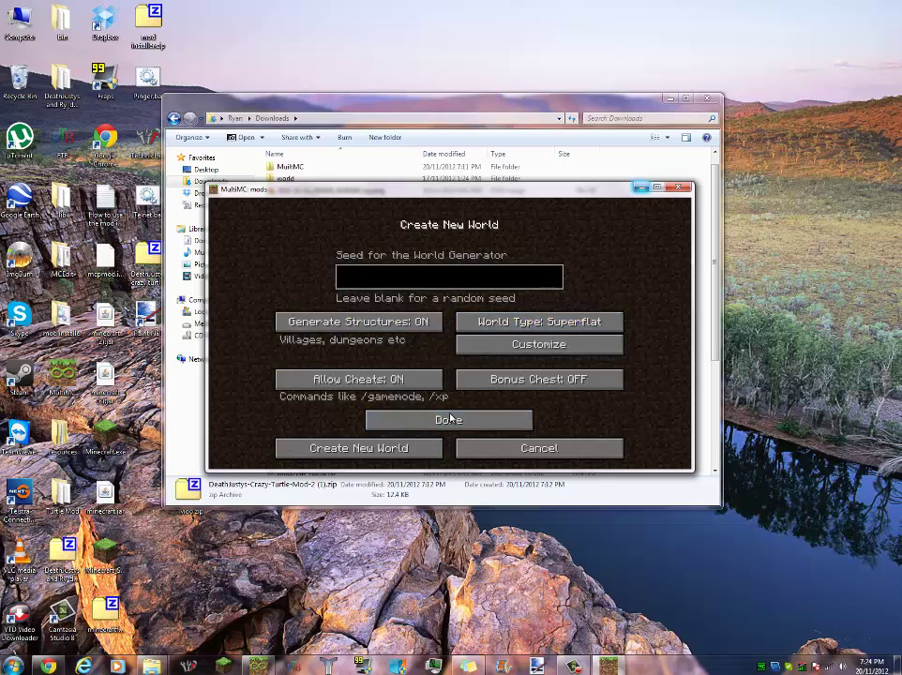
{"action": "left_click", "coordinate": [449, 420]}
{"action": "left_click", "coordinate": [370, 447]}
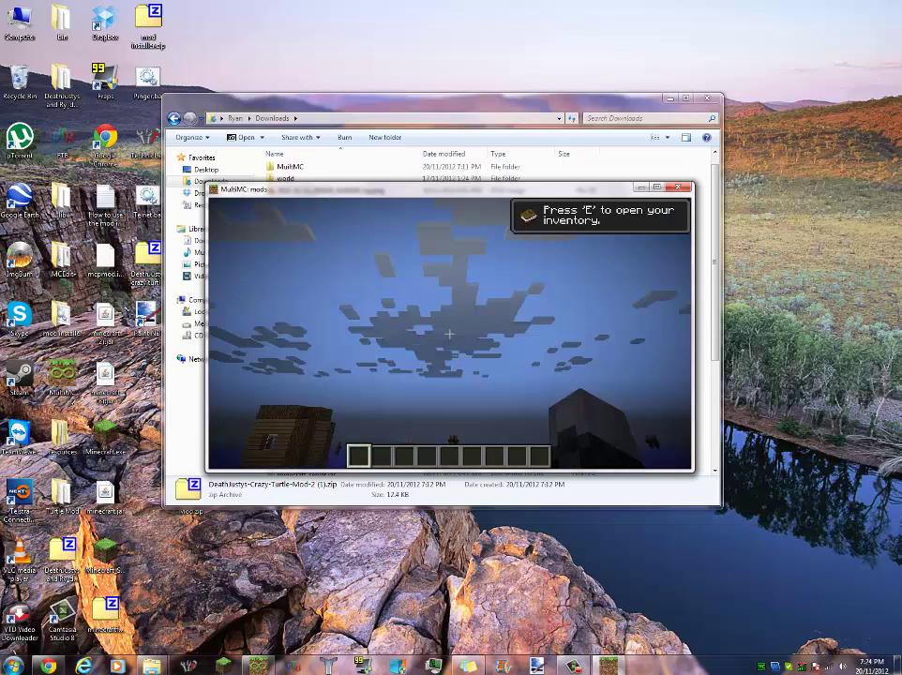
- Search the creative inventory for 'spawn' and put the turtle spawn eggs in the hotbar
{"action": "mouse_move", "coordinate": [452, 339]}
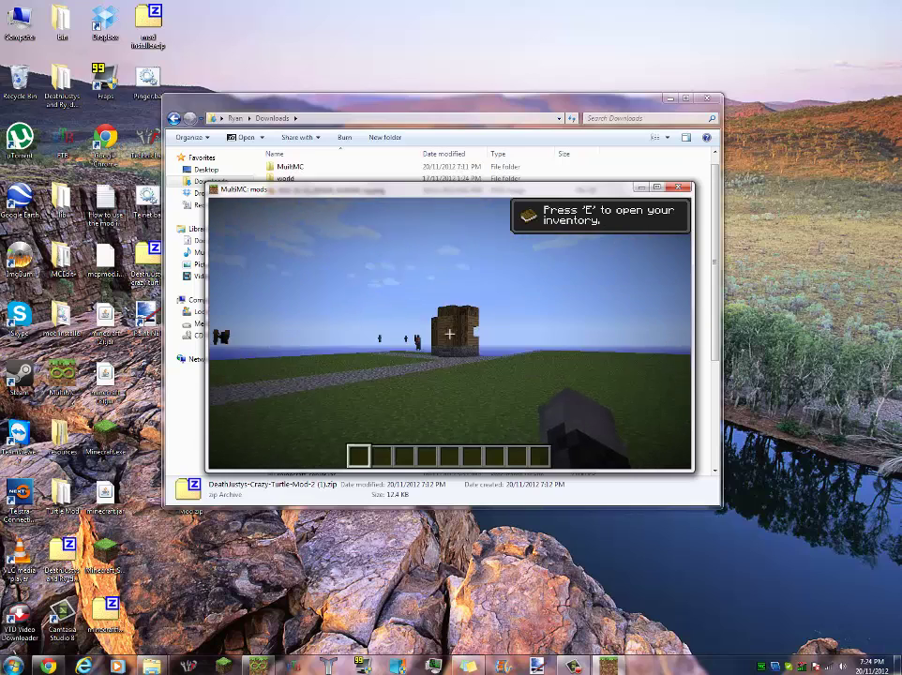
{"action": "key", "text": "e"}
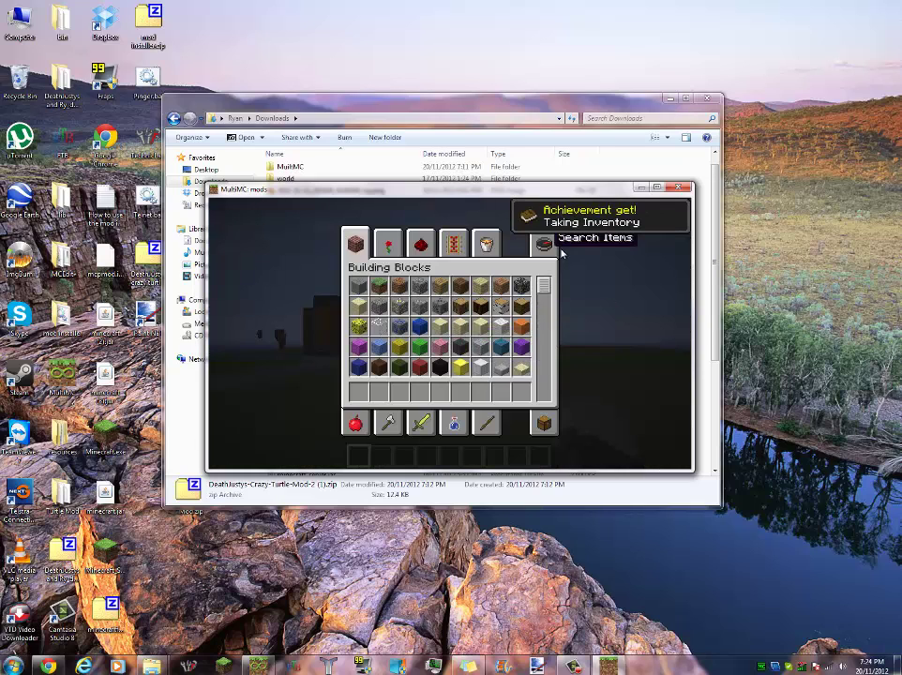
{"action": "left_click", "coordinate": [552, 254]}
{"action": "type", "text": "spawn"}
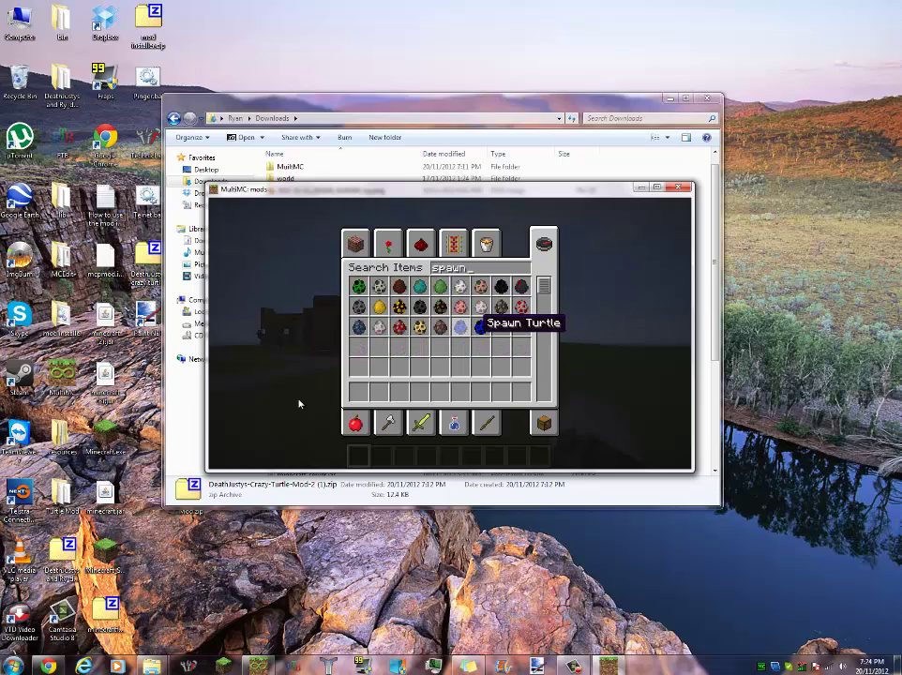
{"action": "left_click", "coordinate": [476, 327]}
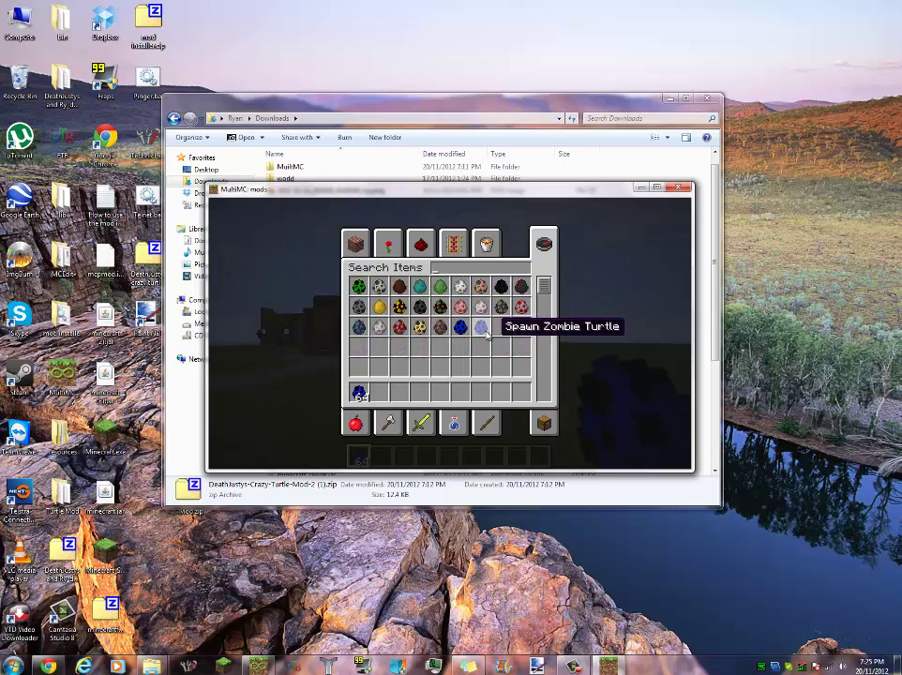
{"action": "left_click", "coordinate": [382, 389]}
{"action": "key", "text": "e"}
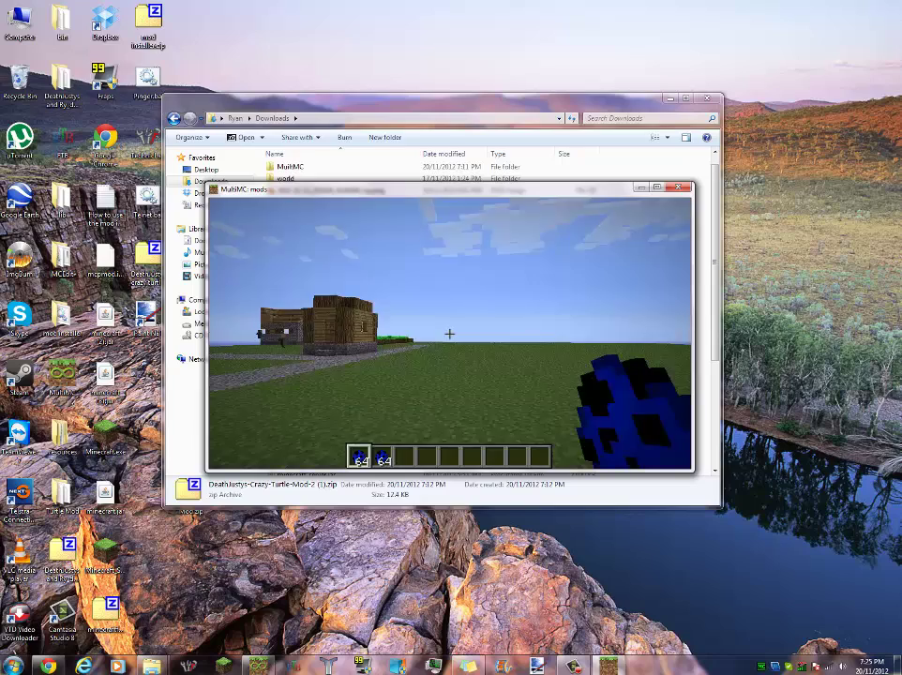
- Spawn four turtles on the grass, then switch to the stone block in hotbar slot 4
{"action": "right_click", "coordinate": [449, 333]}
{"action": "right_click", "coordinate": [450, 333]}
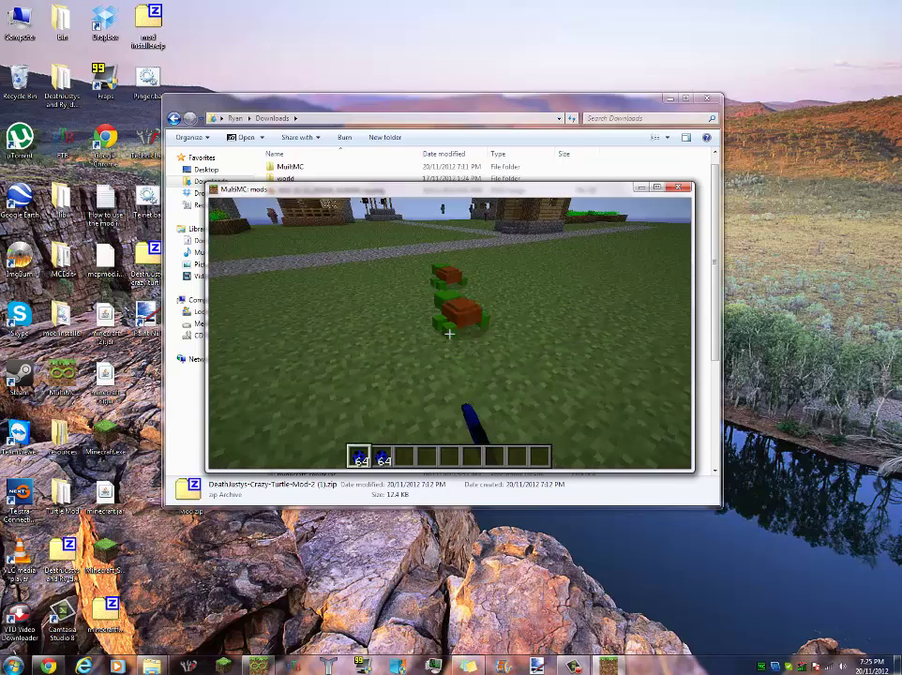
{"action": "right_click", "coordinate": [449, 333]}
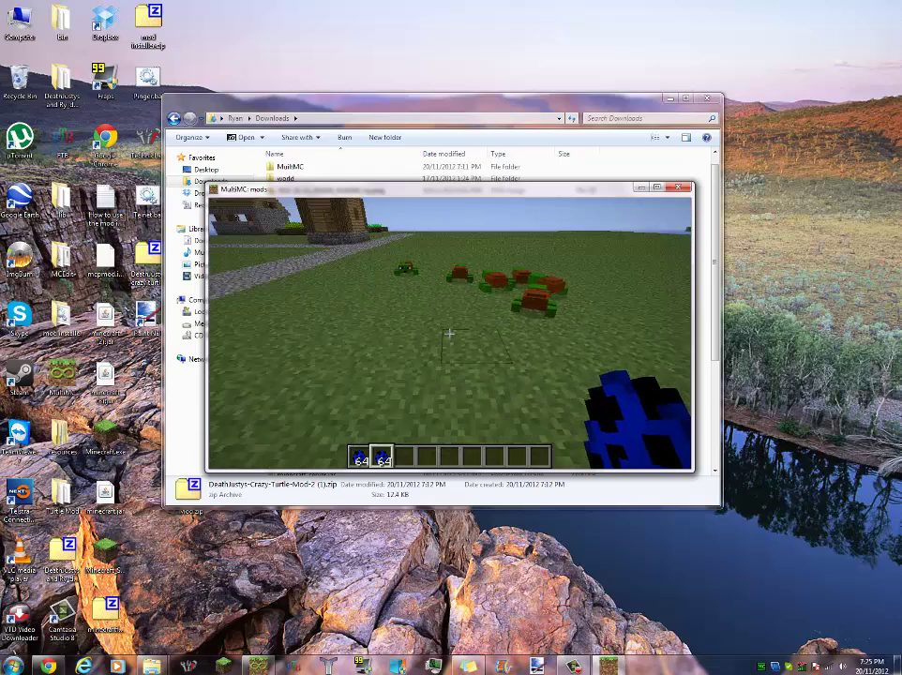
{"action": "right_click", "coordinate": [450, 333]}
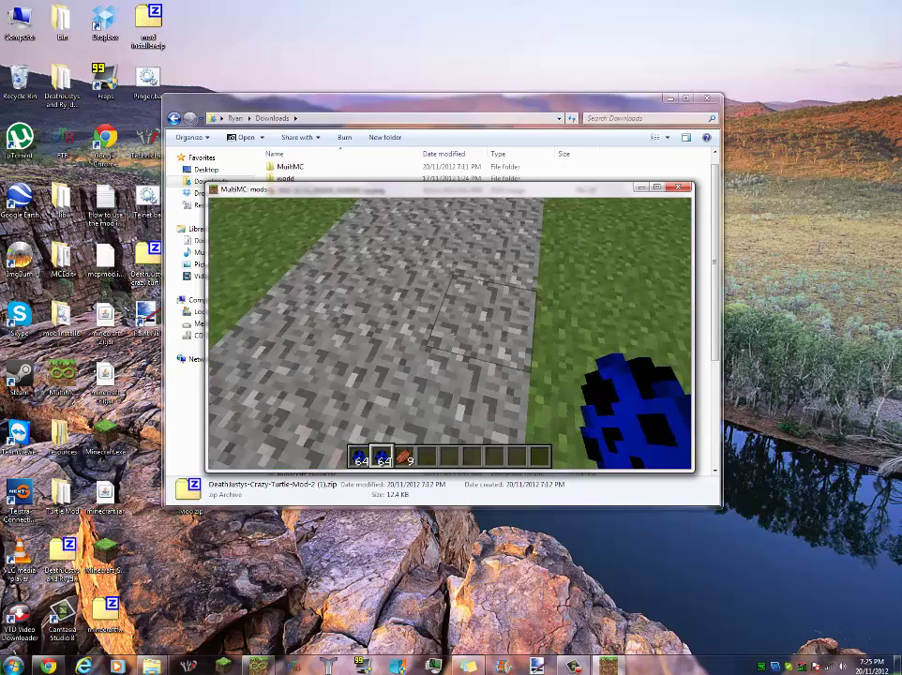
{"action": "key", "text": "4"}
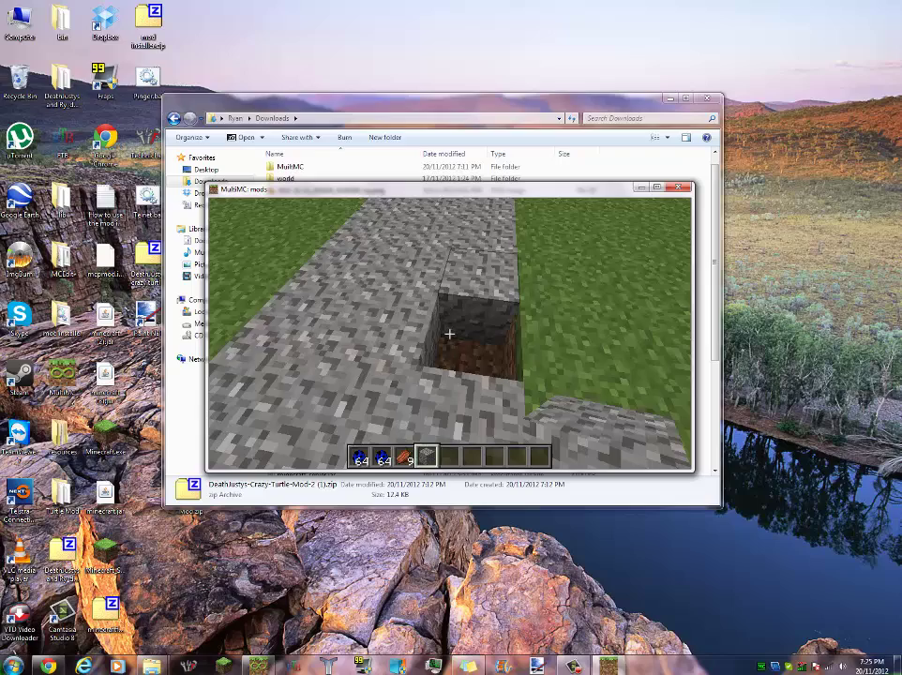